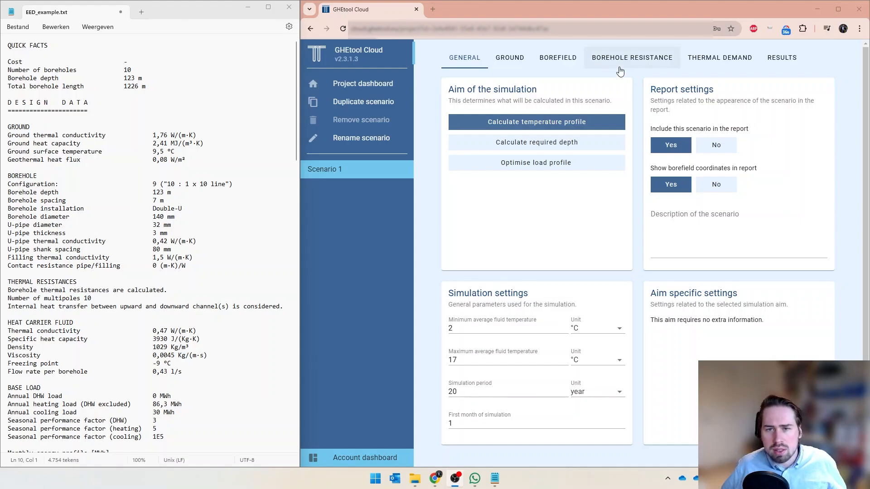
- In the ground data, set the soil's thermal conductivity to 1.76 W/(m·K) and its volumetric heat capacity to 2.41 MJ/(m³·K)
{"action": "left_click", "coordinate": [510, 61]}
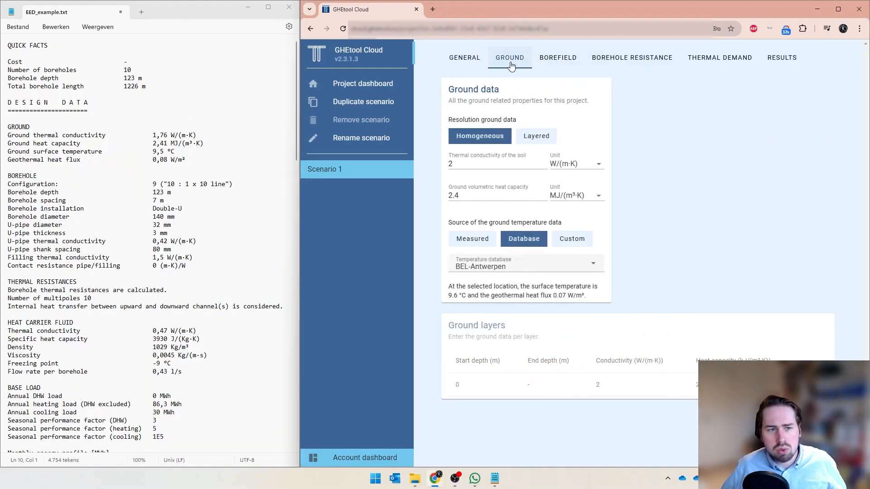
{"action": "left_click", "coordinate": [499, 164]}
{"action": "key", "text": "BackSpace"}
{"action": "type", "text": "1."}
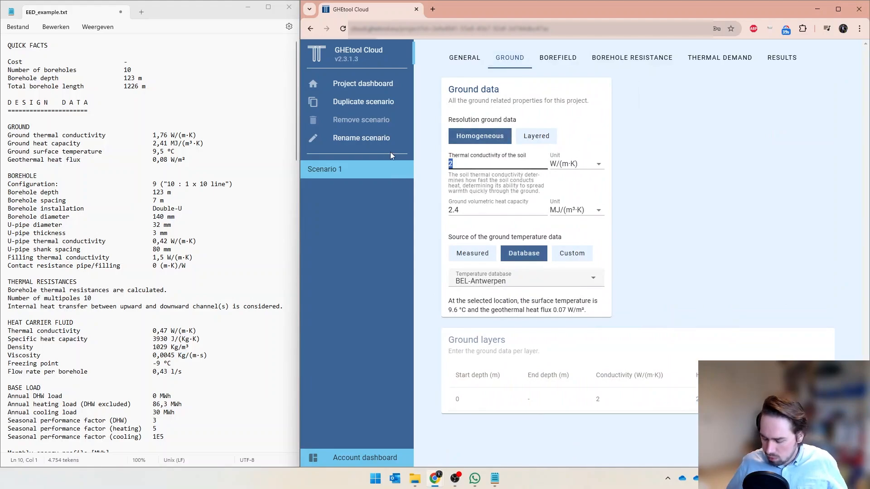
{"action": "type", "text": "76"}
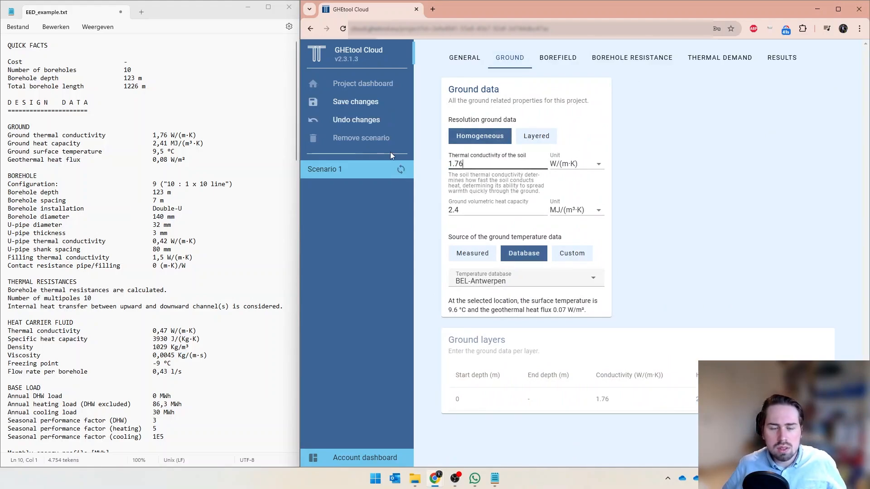
{"action": "left_click", "coordinate": [483, 211]}
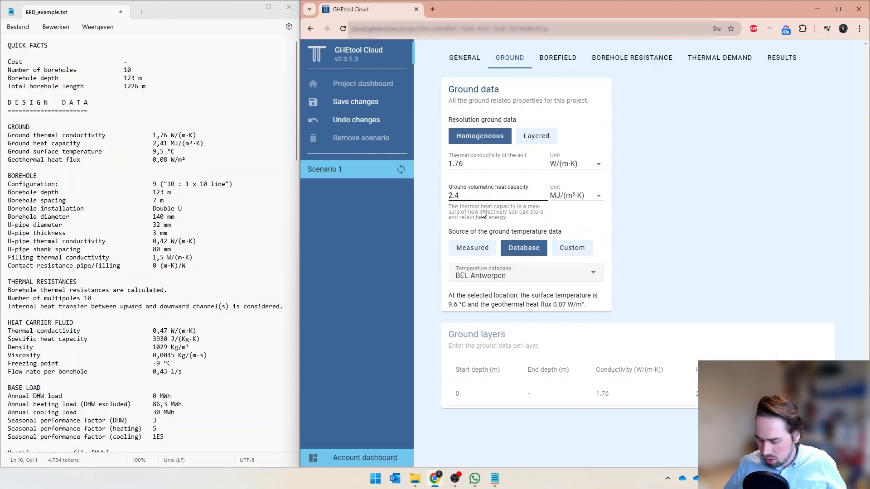
{"action": "type", "text": "1"}
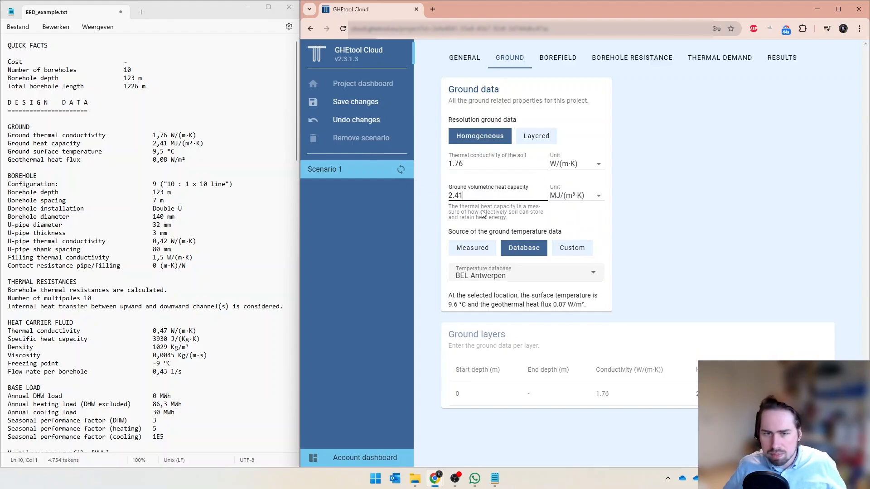
{"action": "left_click", "coordinate": [436, 227]}
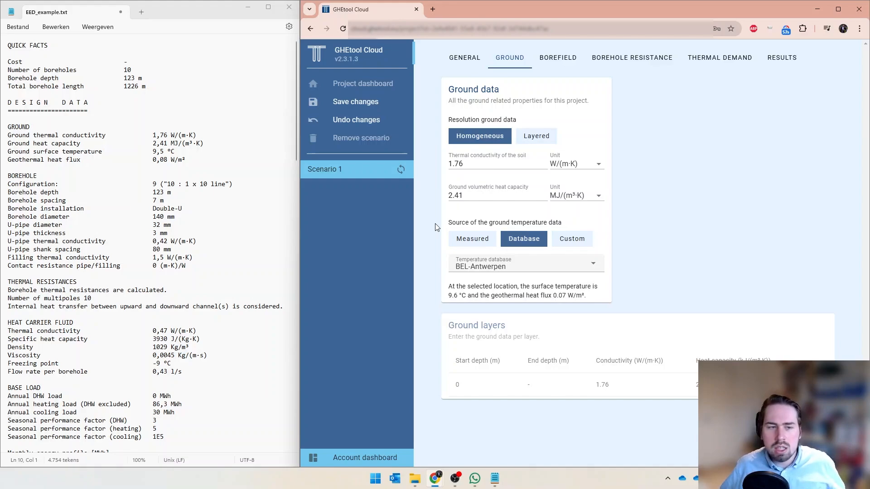
- Use custom ground temperature data with a surface temperature of 9.5 °C and a geothermal heat flux of 0.08 W/m²
{"action": "left_click", "coordinate": [570, 247]}
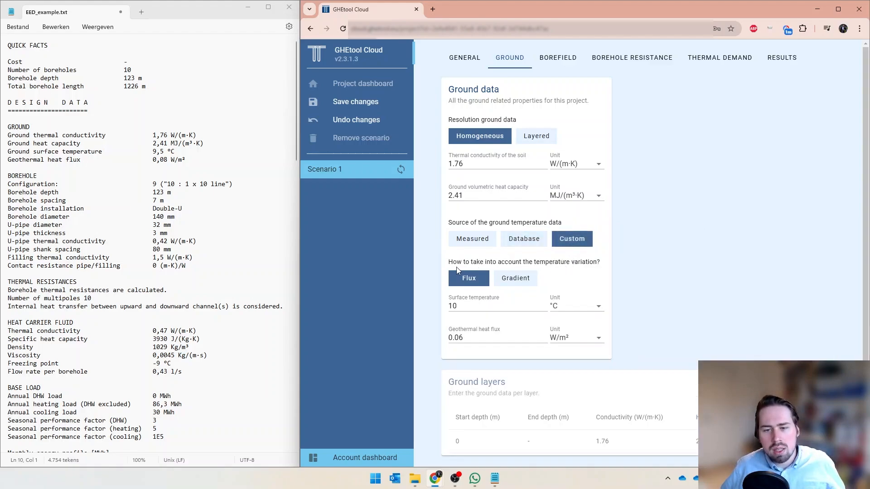
{"action": "double_click", "coordinate": [466, 306]}
{"action": "type", "text": "9.5"}
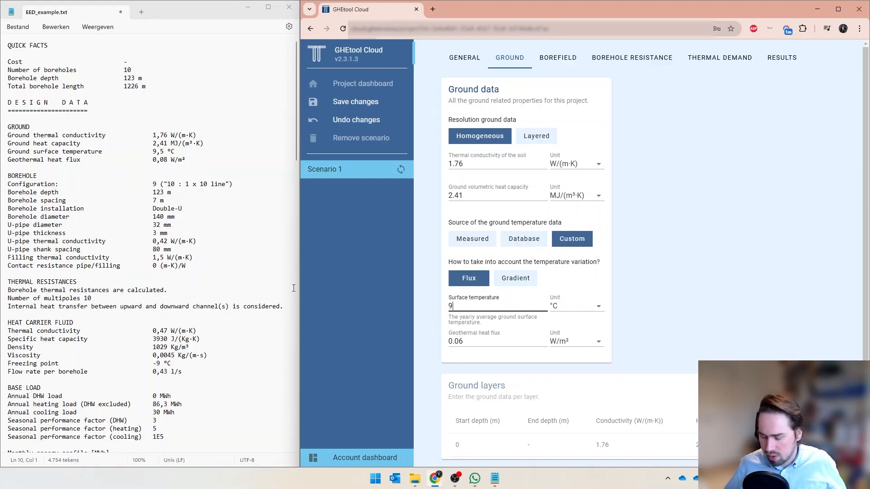
{"action": "left_click", "coordinate": [475, 340]}
{"action": "key", "text": "BackSpace"}
{"action": "type", "text": "8"}
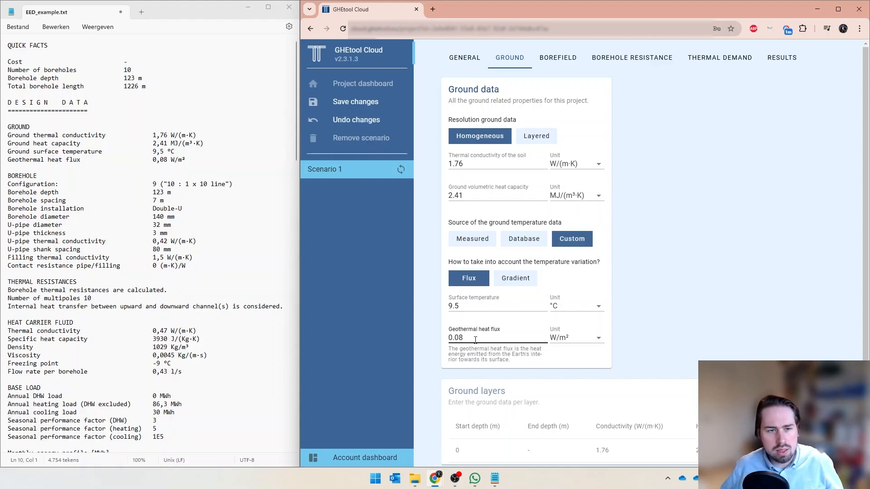
{"action": "left_click", "coordinate": [653, 316]}
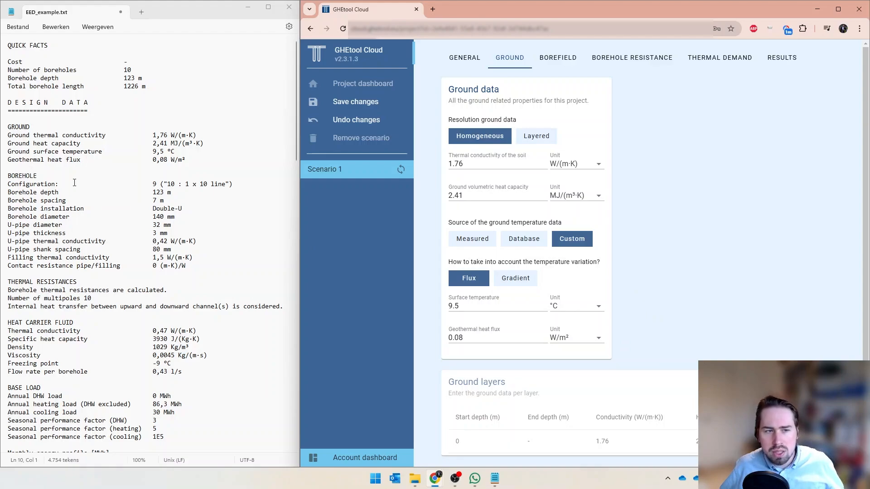
- Configure the rectangular borefield with 1 borehole in the length direction and 10 in the width direction
{"action": "left_click", "coordinate": [557, 63]}
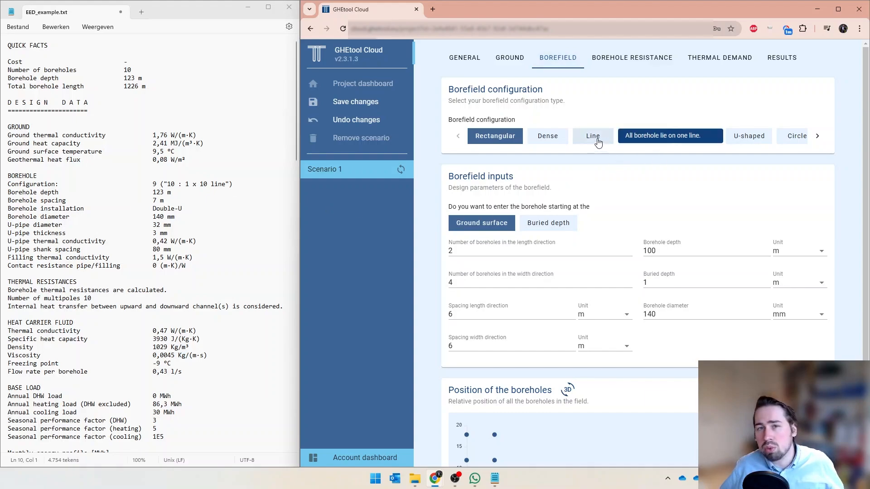
{"action": "left_click", "coordinate": [525, 253]}
{"action": "key", "text": "BackSpace"}
{"action": "type", "text": "1"}
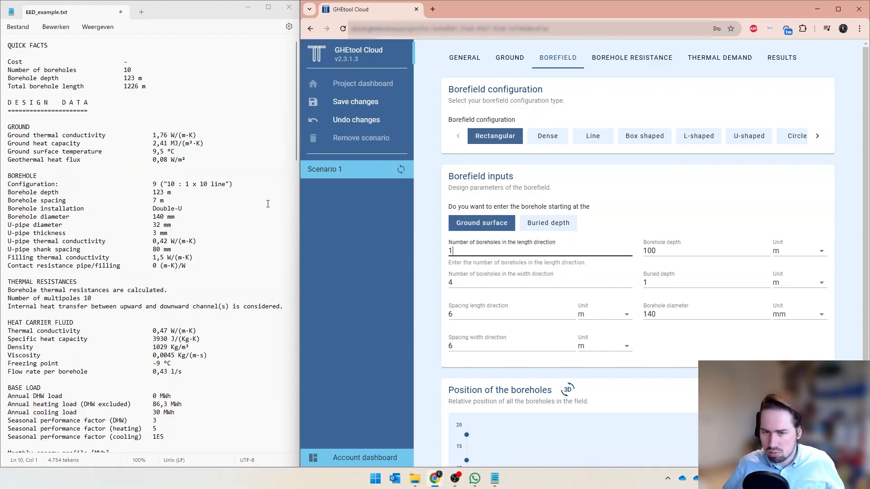
{"action": "key", "text": "Tab"}
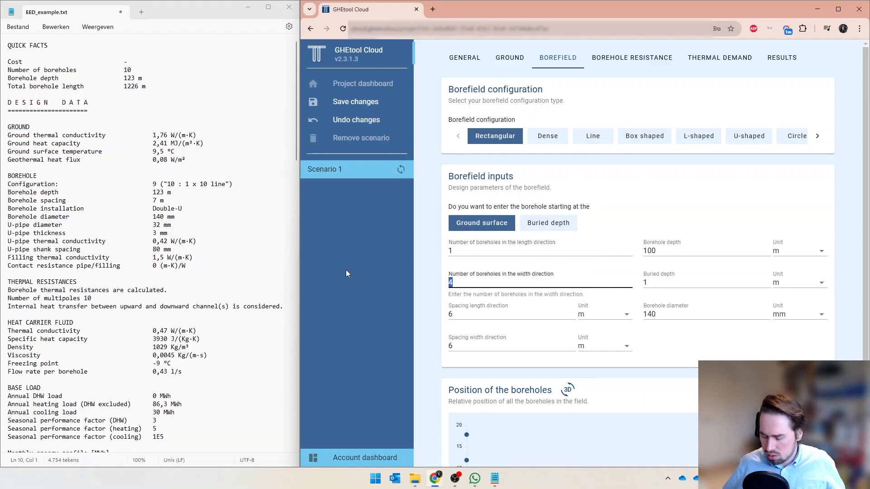
{"action": "type", "text": "10"}
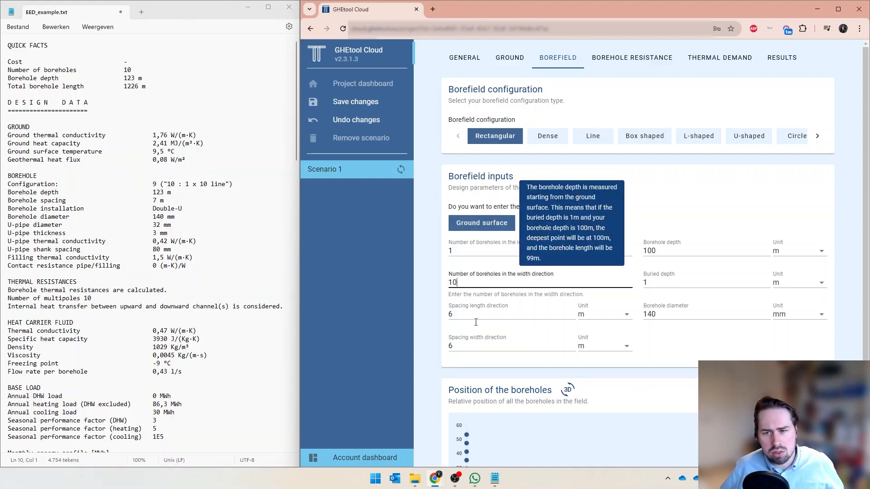
- Set the borehole depth of the borefield to 123 m
{"action": "left_click_drag", "start_coordinate": [652, 250], "coordinate": [679, 245]}
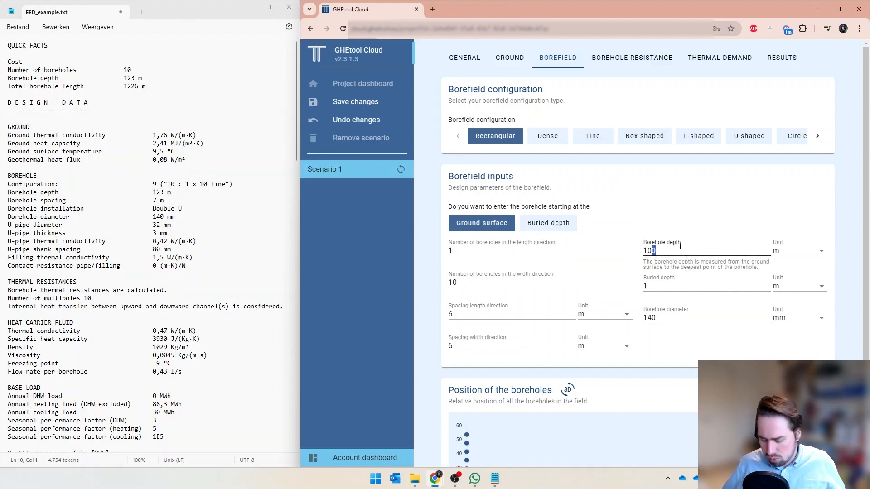
{"action": "key", "text": "BackSpace"}
{"action": "key", "text": "BackSpace"}
{"action": "type", "text": "23"}
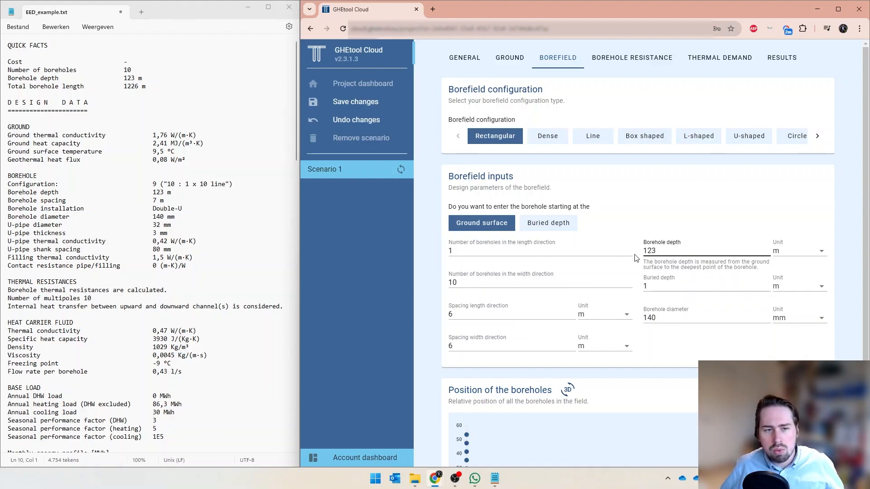
- Set the borehole spacing to 7 m in both the length and width directions
{"action": "double_click", "coordinate": [513, 310]}
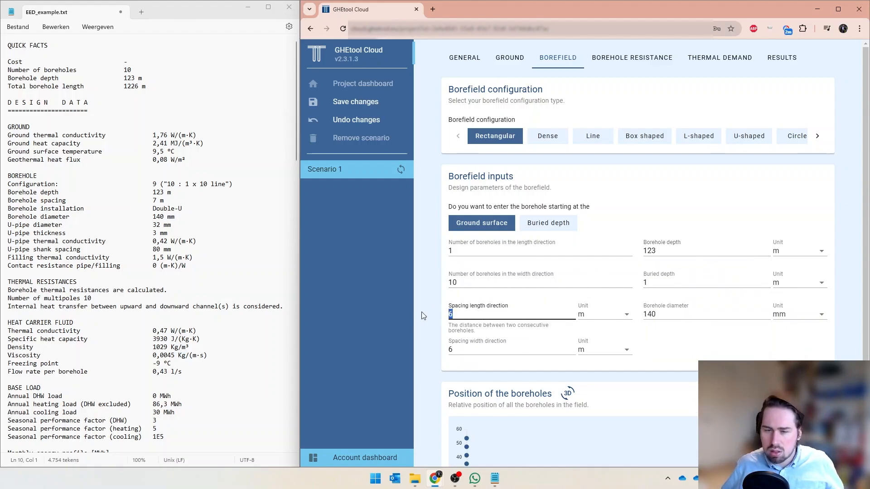
{"action": "type", "text": "7"}
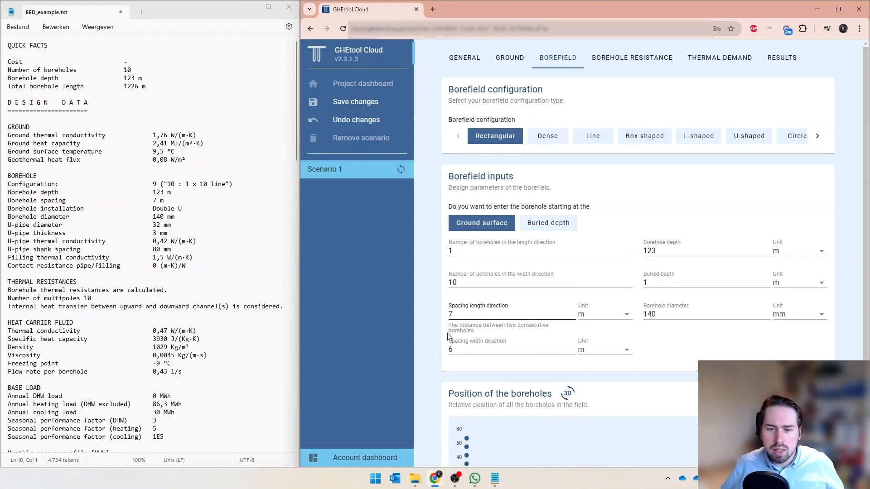
{"action": "key", "text": "Tab"}
{"action": "type", "text": "7"}
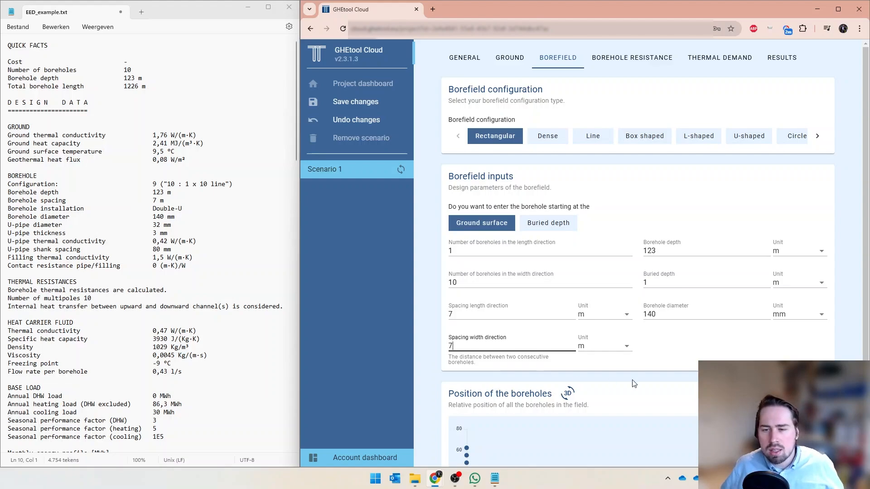
{"action": "left_click", "coordinate": [666, 366]}
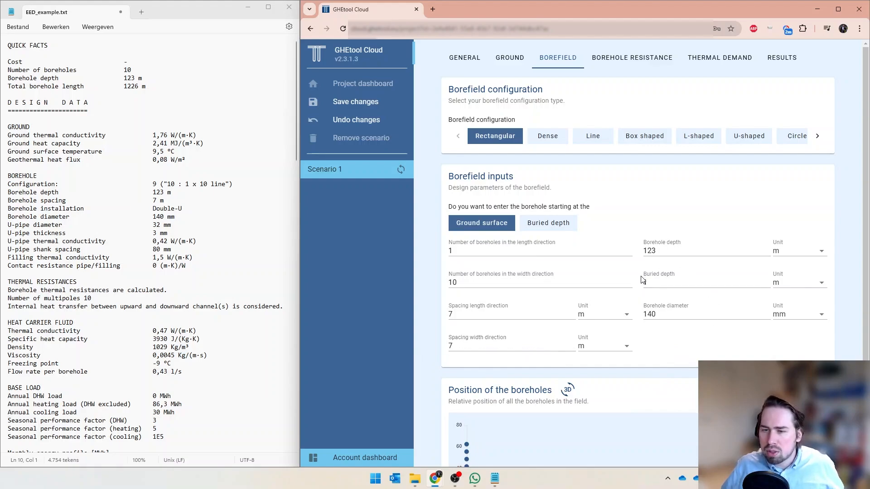
- Set the buried depth of the boreholes to 0.7 m
{"action": "left_click", "coordinate": [657, 284]}
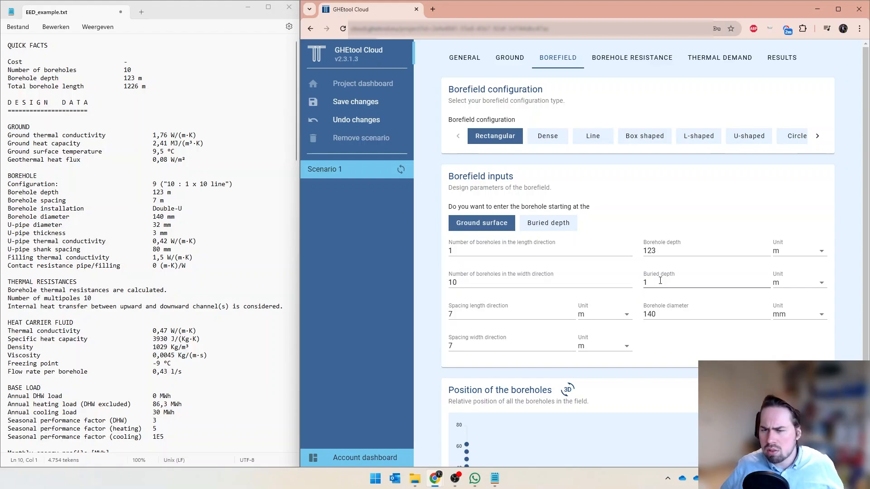
{"action": "left_click", "coordinate": [660, 281]}
{"action": "type", "text": "0.7"}
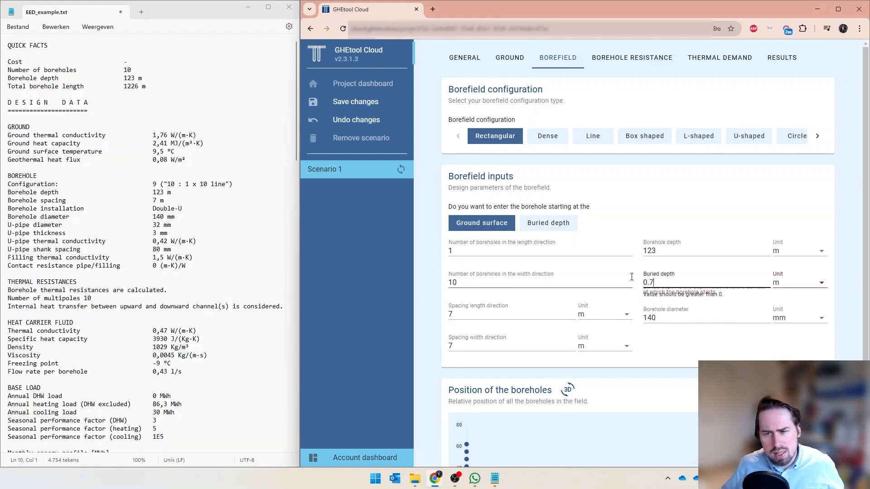
{"action": "left_click", "coordinate": [666, 356]}
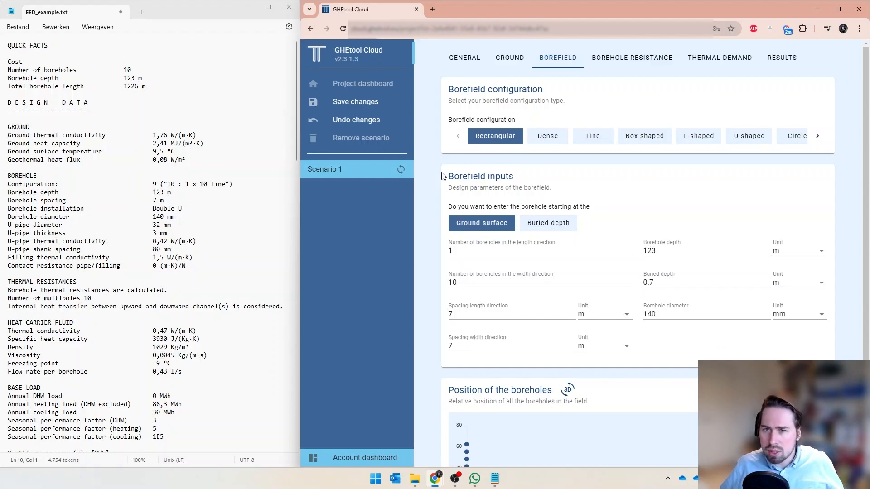
- In the borehole resistance data, set the thermal conductivity of the pipe to 0.42 W/(m·K)
{"action": "left_click", "coordinate": [626, 67]}
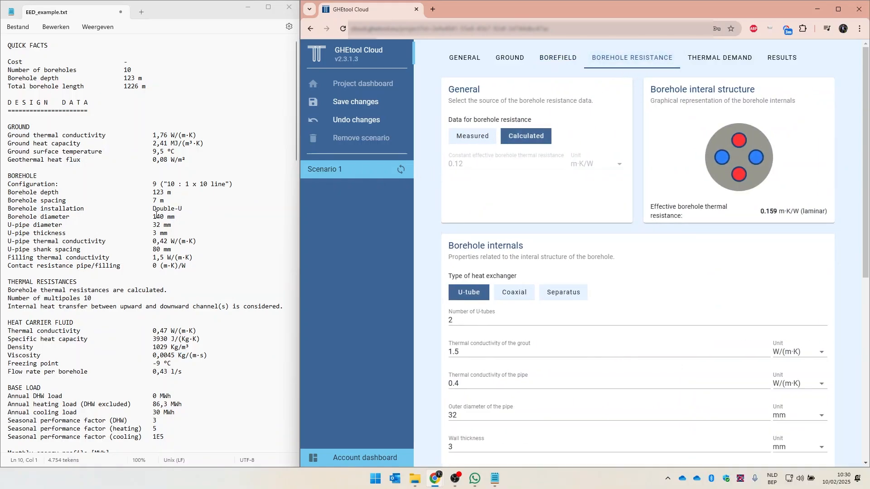
{"action": "left_click", "coordinate": [459, 320]}
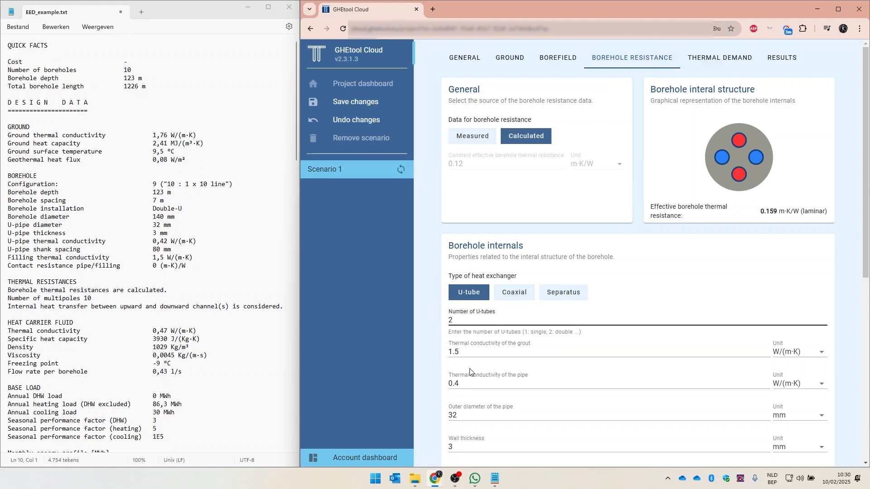
{"action": "scroll", "coordinate": [470, 372], "scroll_direction": "down", "scroll_amount": 1}
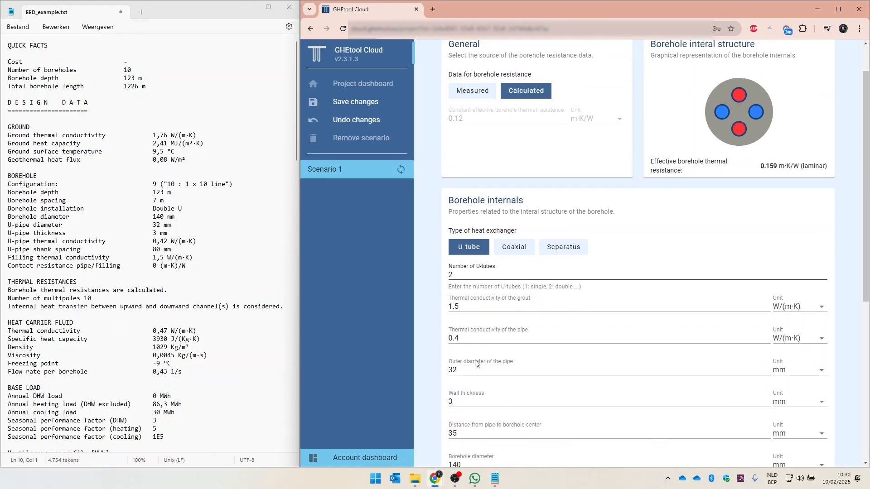
{"action": "left_click", "coordinate": [459, 337]}
{"action": "type", "text": "2"}
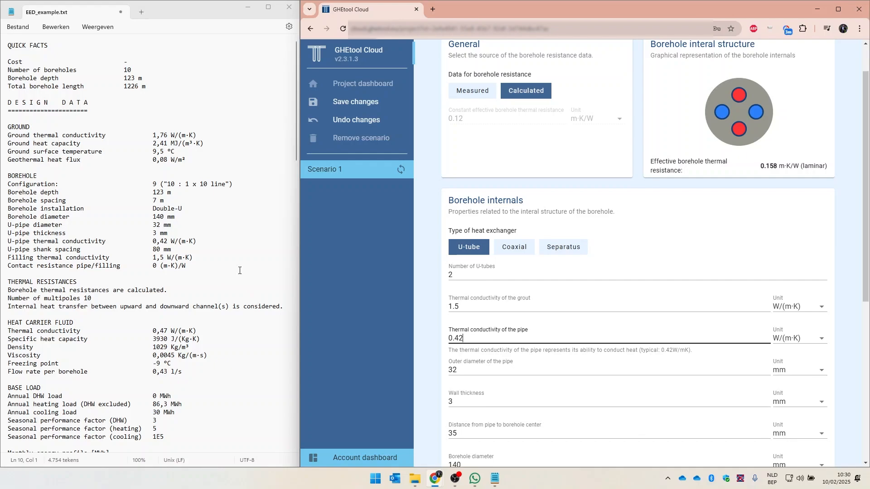
- Set the distance from the pipe to the borehole center to 40 mm
{"action": "scroll", "coordinate": [527, 304], "scroll_direction": "down", "scroll_amount": 1}
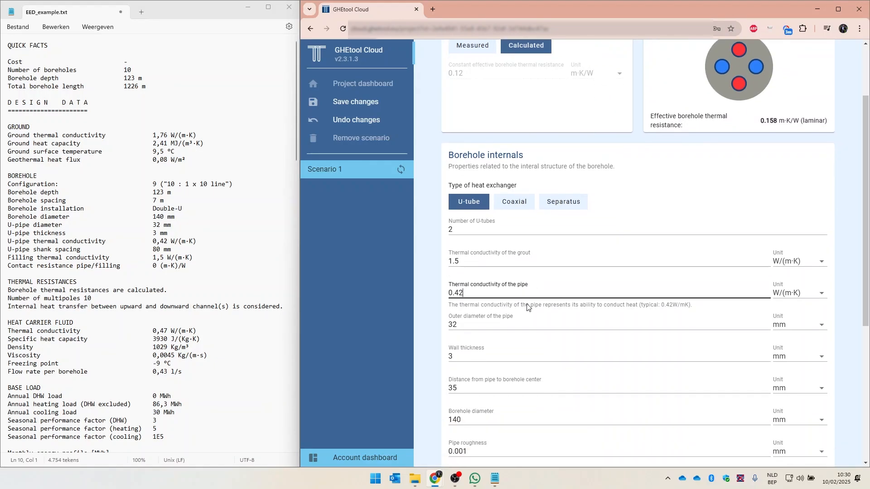
{"action": "scroll", "coordinate": [527, 307], "scroll_direction": "down", "scroll_amount": 1}
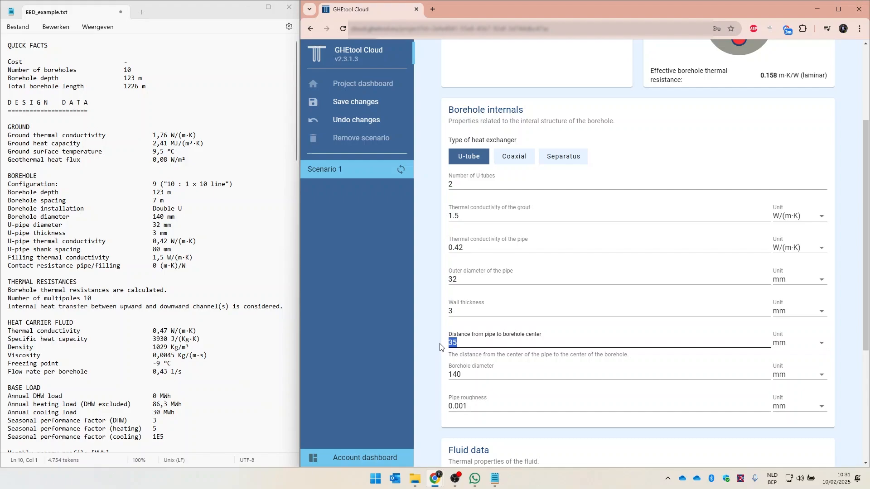
{"action": "scroll", "coordinate": [580, 208], "scroll_direction": "up", "scroll_amount": 1}
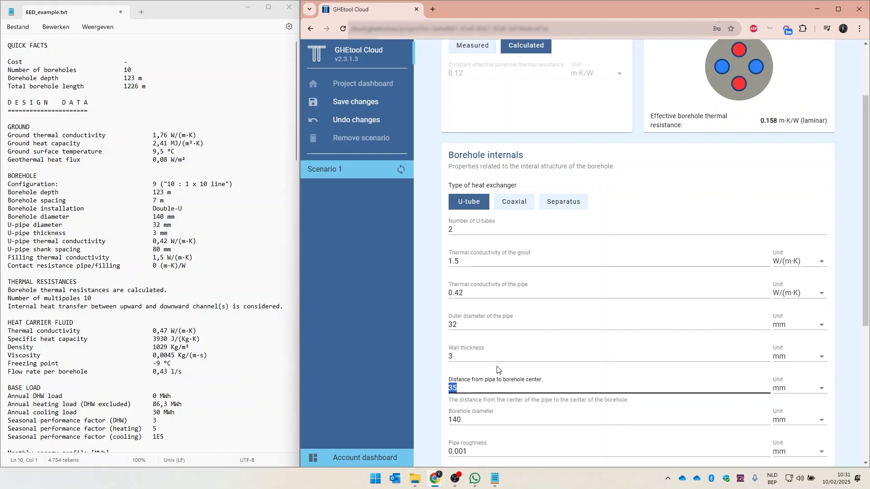
{"action": "type", "text": "40"}
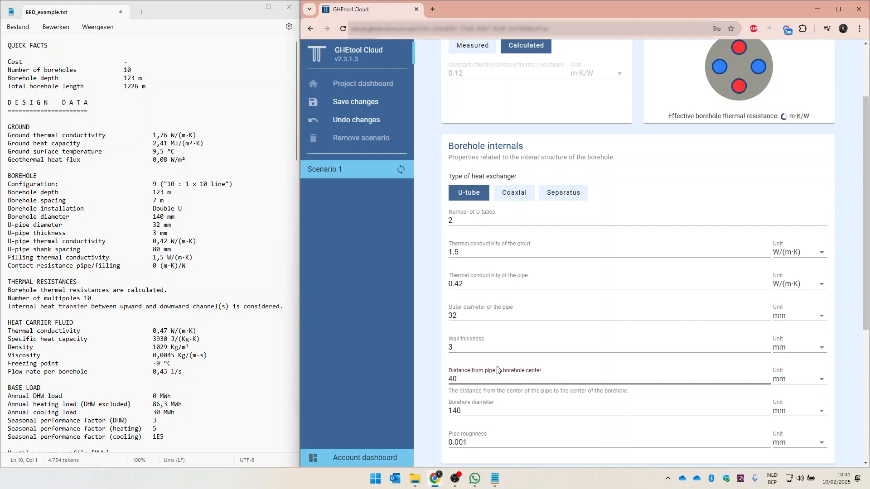
{"action": "left_click", "coordinate": [435, 393]}
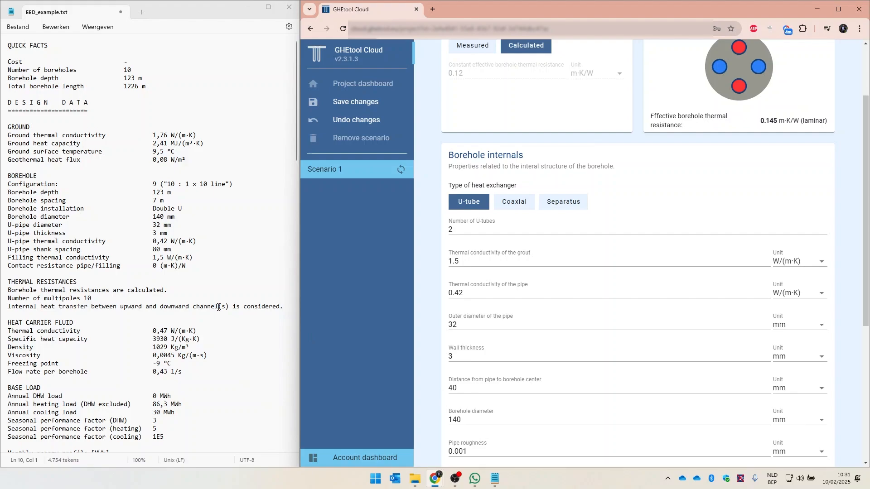
- Switch the fluid properties in the fluid data from Water-x to Custom
{"action": "scroll", "coordinate": [219, 307], "scroll_direction": "down", "scroll_amount": 2}
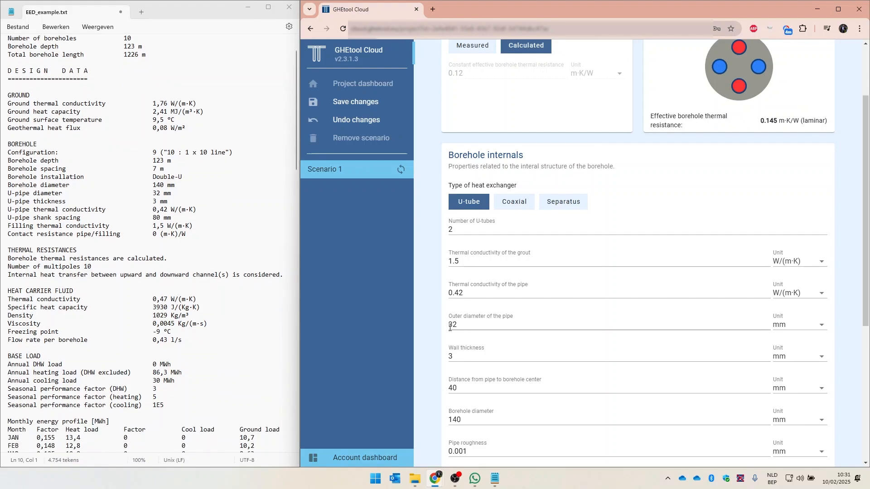
{"action": "scroll", "coordinate": [421, 350], "scroll_direction": "down", "scroll_amount": 5}
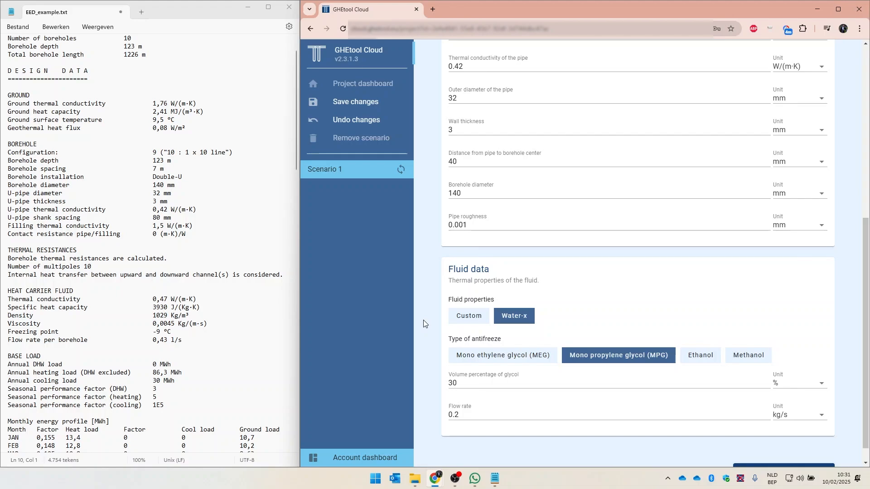
{"action": "left_click", "coordinate": [453, 318]}
{"action": "scroll", "coordinate": [481, 277], "scroll_direction": "down", "scroll_amount": 2}
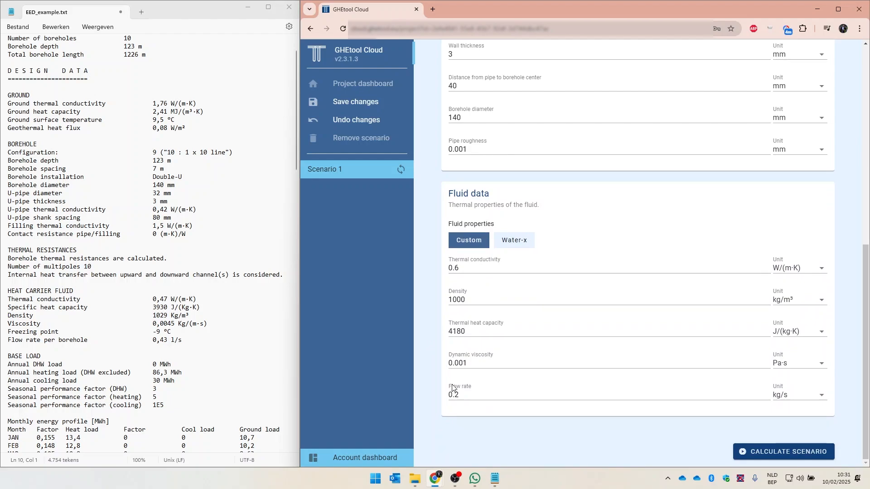
- Set the custom fluid's thermal conductivity to 0.47 W/(m·K) and its thermal heat capacity to 3930 J/(kg·K)
{"action": "left_click_drag", "start_coordinate": [455, 268], "coordinate": [596, 263]}
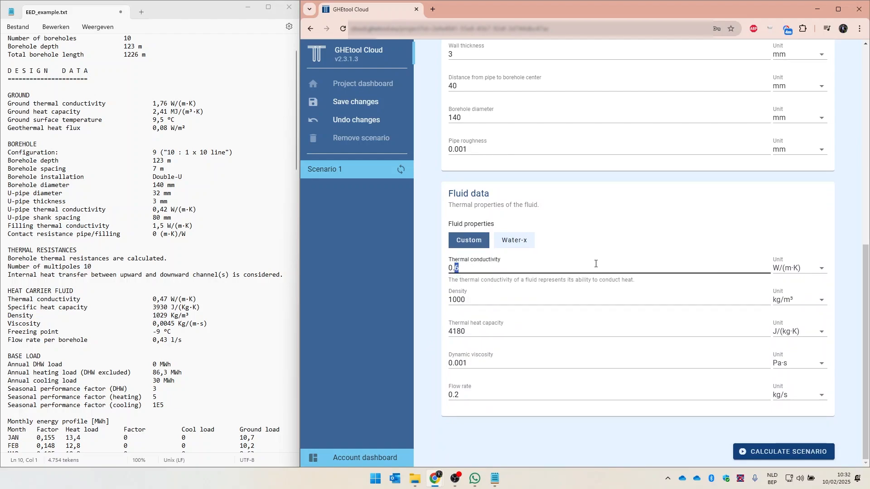
{"action": "type", "text": "47"}
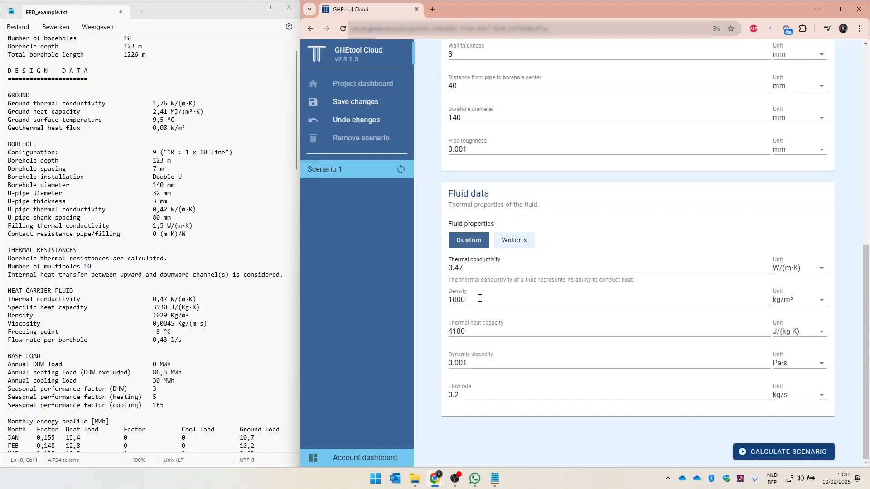
{"action": "double_click", "coordinate": [482, 332]}
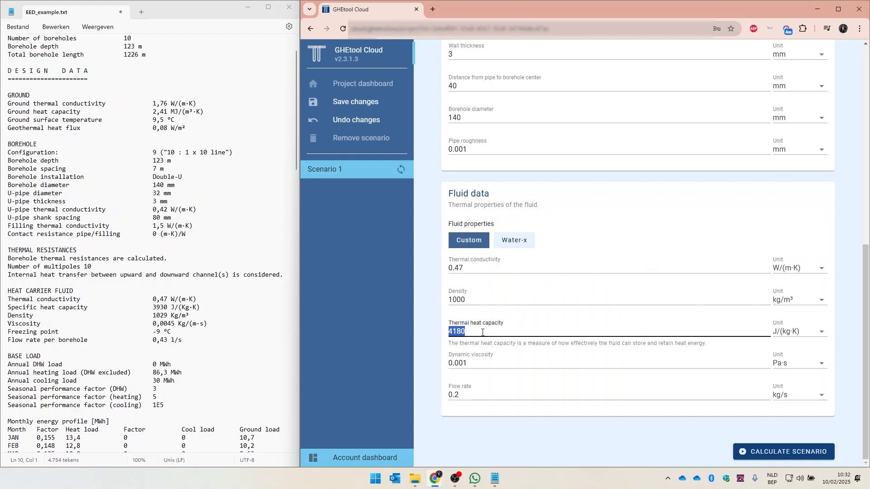
{"action": "type", "text": "3930"}
- Set the fluid's density to 1029 kg/m³ and its dynamic viscosity to 0.0045 kg/(m·s), changing the viscosity unit accordingly
{"action": "double_click", "coordinate": [483, 301]}
{"action": "type", "text": "1029"}
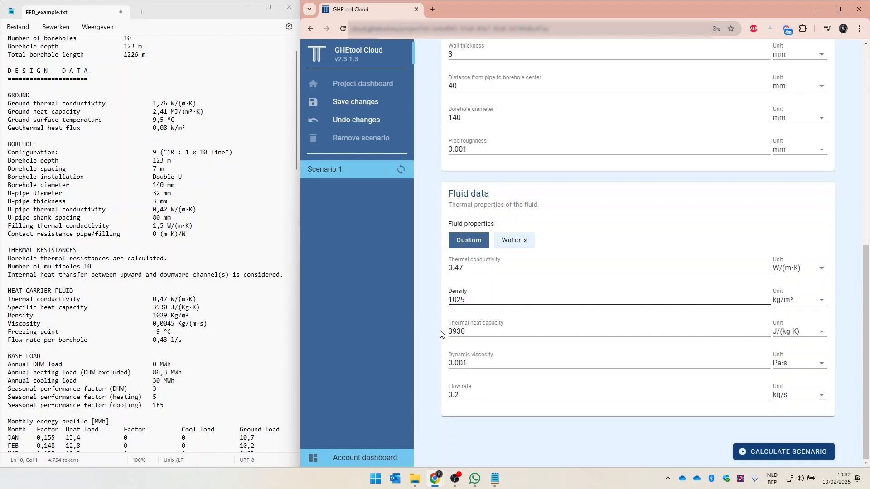
{"action": "double_click", "coordinate": [486, 359]}
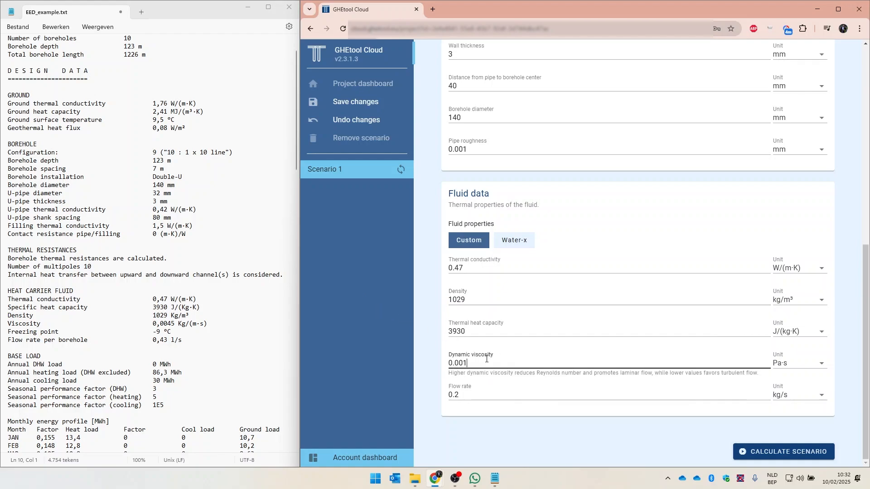
{"action": "type", "text": "0.0045"}
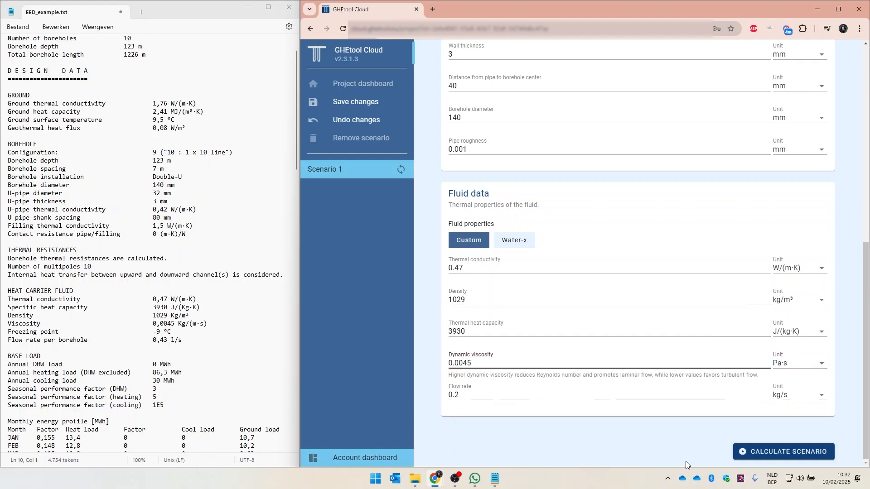
{"action": "left_click", "coordinate": [782, 365]}
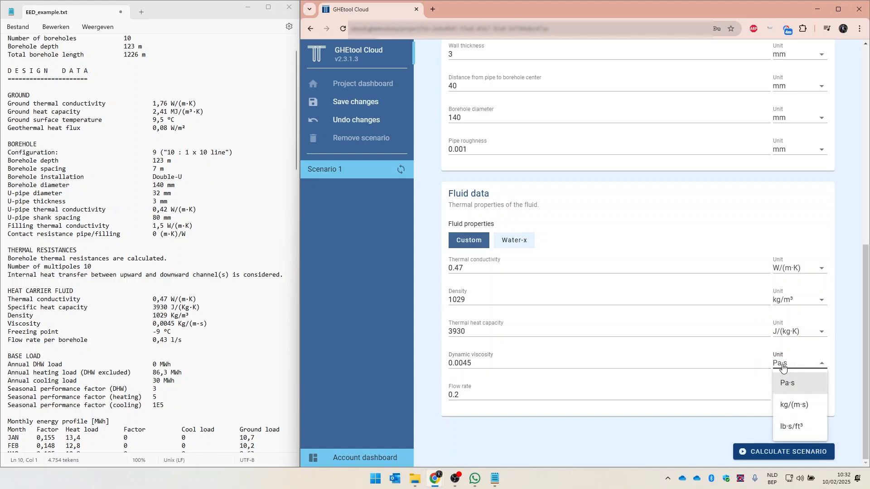
{"action": "left_click", "coordinate": [792, 406]}
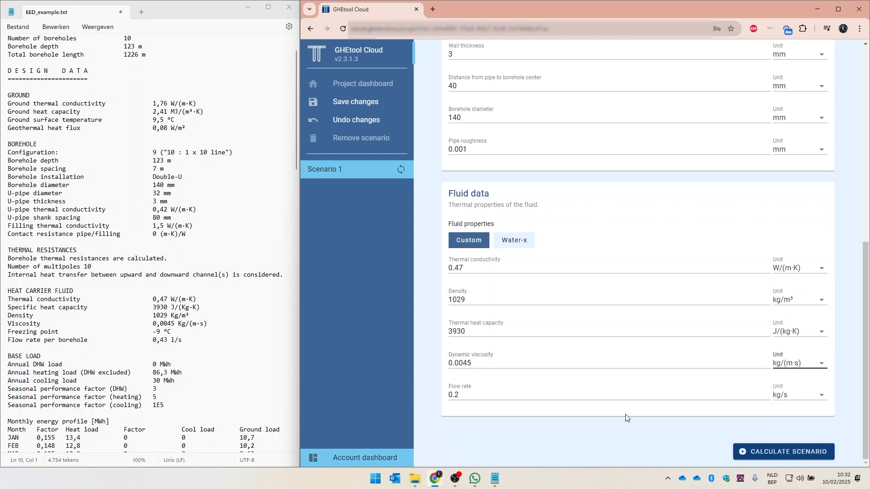
- Set the fluid's flow rate to 0.43 and change its unit to l/s
{"action": "left_click", "coordinate": [488, 390]}
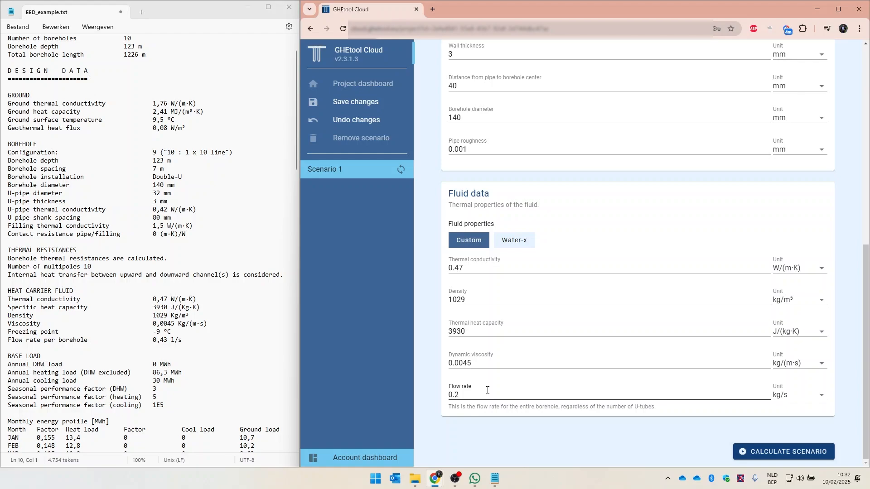
{"action": "key", "text": "BackSpace"}
{"action": "type", "text": "43"}
{"action": "left_click", "coordinate": [791, 396]}
{"action": "left_click", "coordinate": [785, 329]}
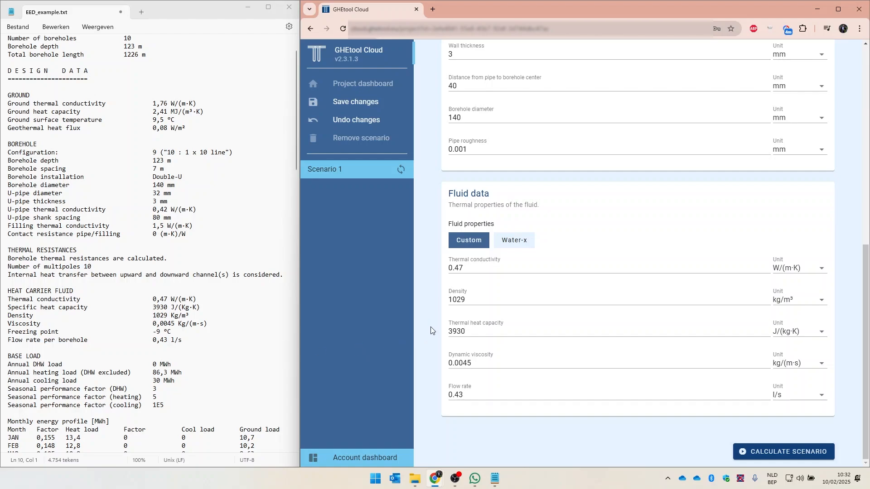
- In the thermal demand data, set the heat pump's SEER to 100000 to match the EED seasonal performance factor for cooling
{"action": "scroll", "coordinate": [431, 327], "scroll_direction": "up", "scroll_amount": 9}
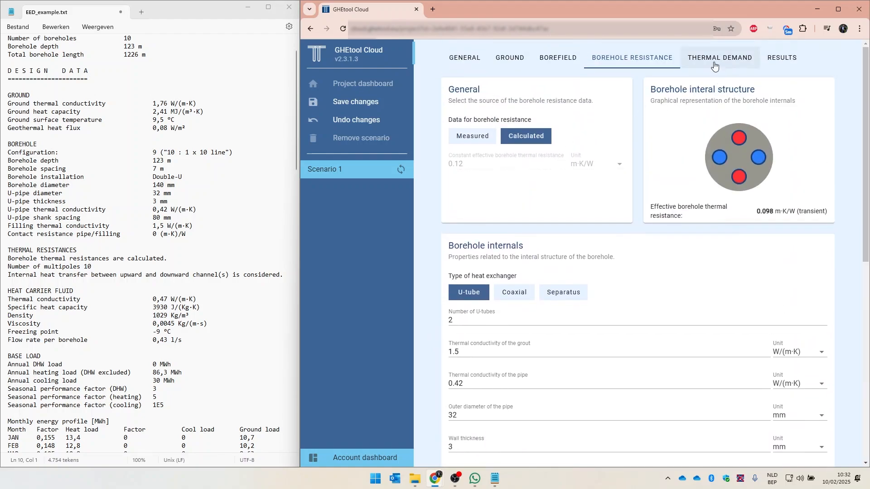
{"action": "left_click", "coordinate": [752, 58]}
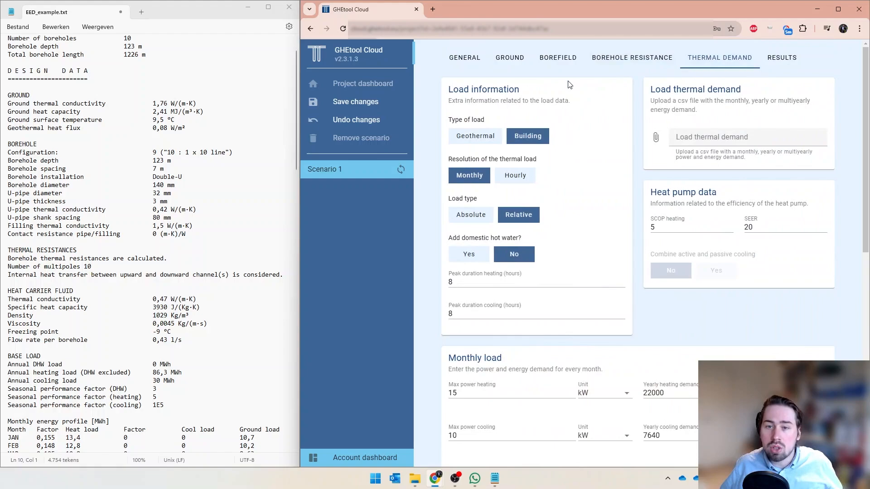
{"action": "scroll", "coordinate": [181, 333], "scroll_direction": "down", "scroll_amount": 5}
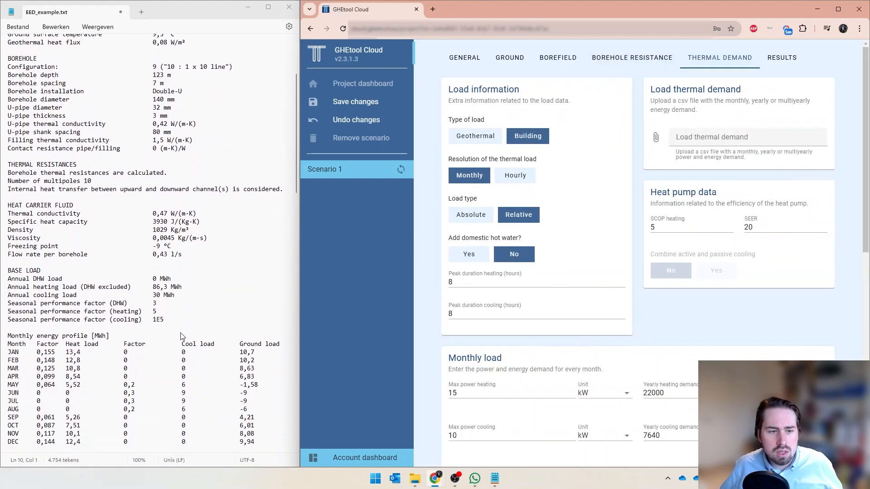
{"action": "scroll", "coordinate": [182, 335], "scroll_direction": "down", "scroll_amount": 1}
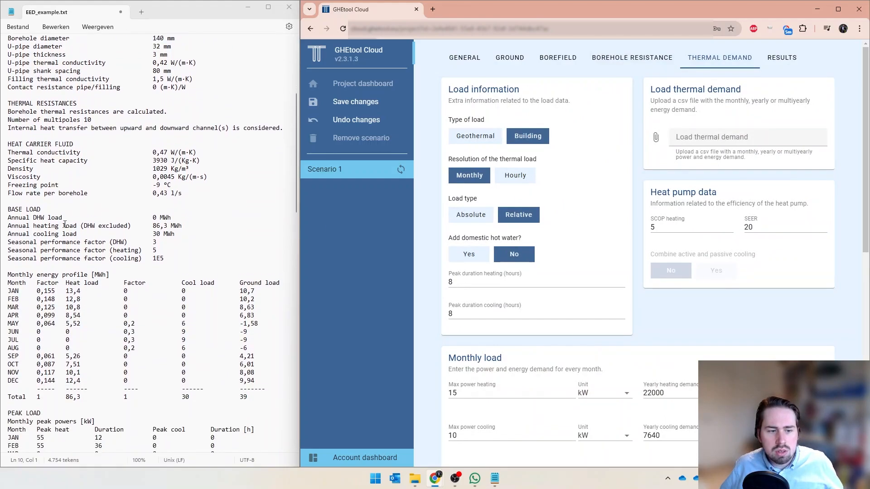
{"action": "scroll", "coordinate": [21, 198], "scroll_direction": "down", "scroll_amount": 1}
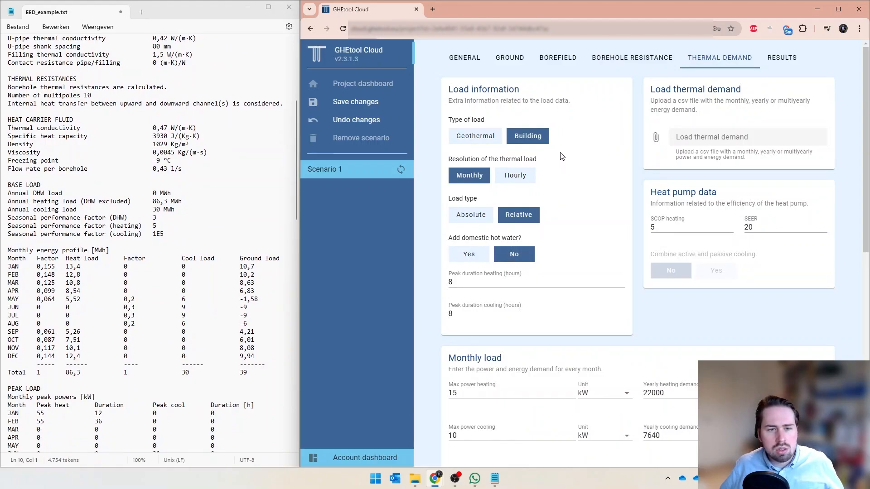
{"action": "mouse_move", "coordinate": [524, 144]}
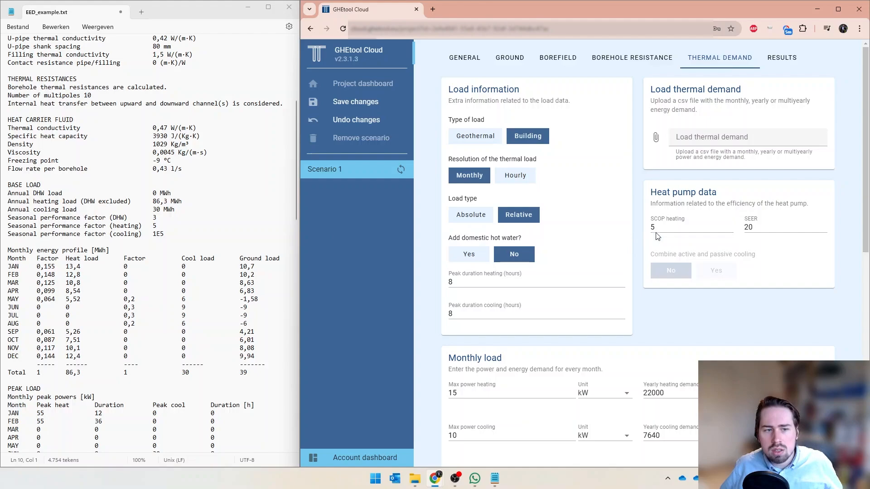
{"action": "double_click", "coordinate": [742, 226]}
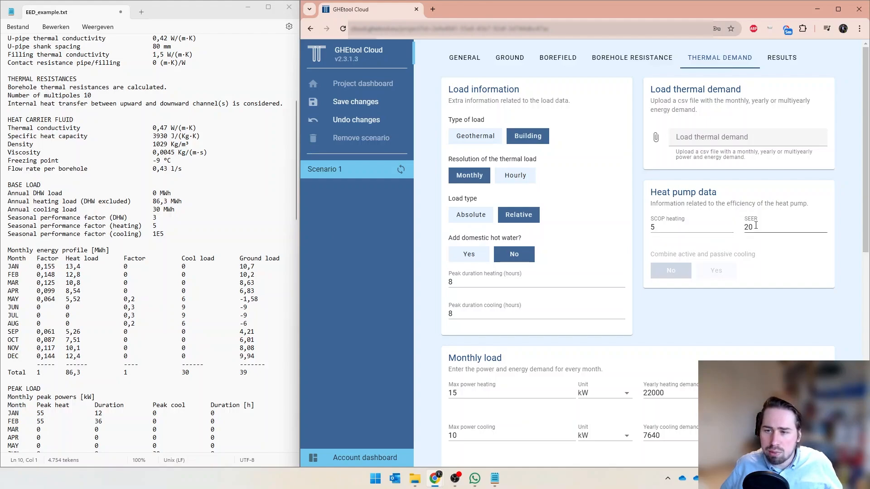
{"action": "type", "text": "10"}
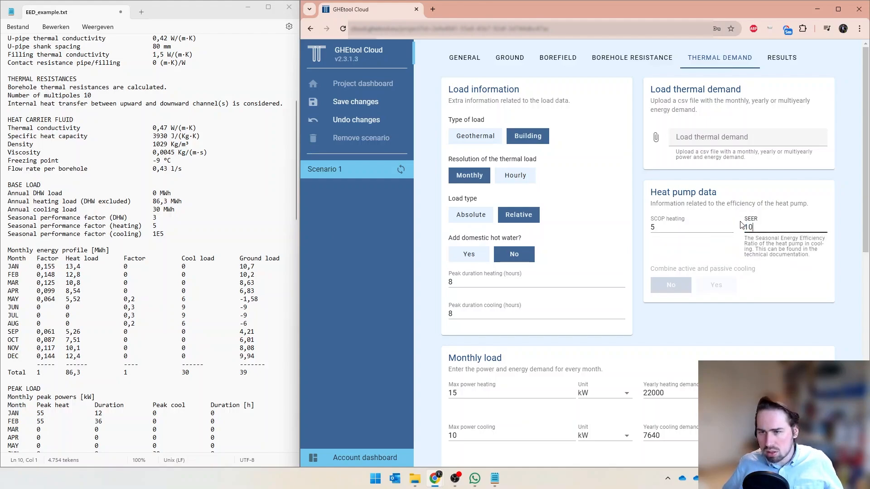
{"action": "type", "text": "0000"}
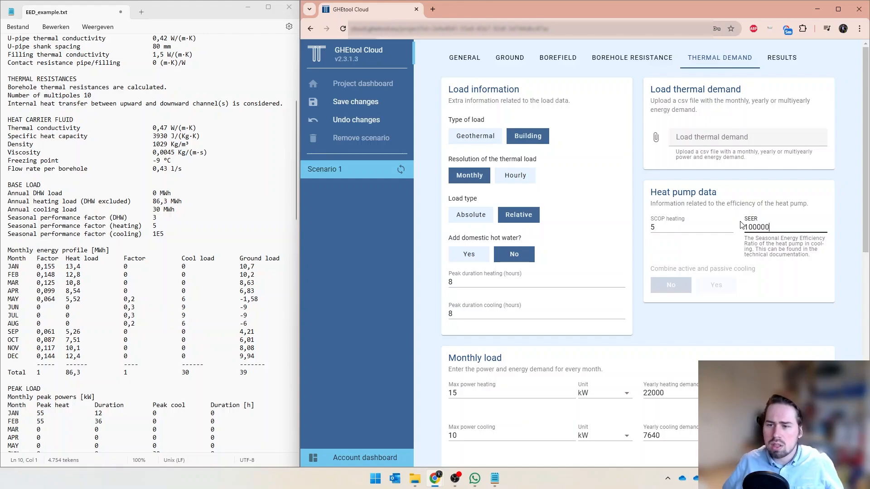
{"action": "left_click", "coordinate": [761, 291]}
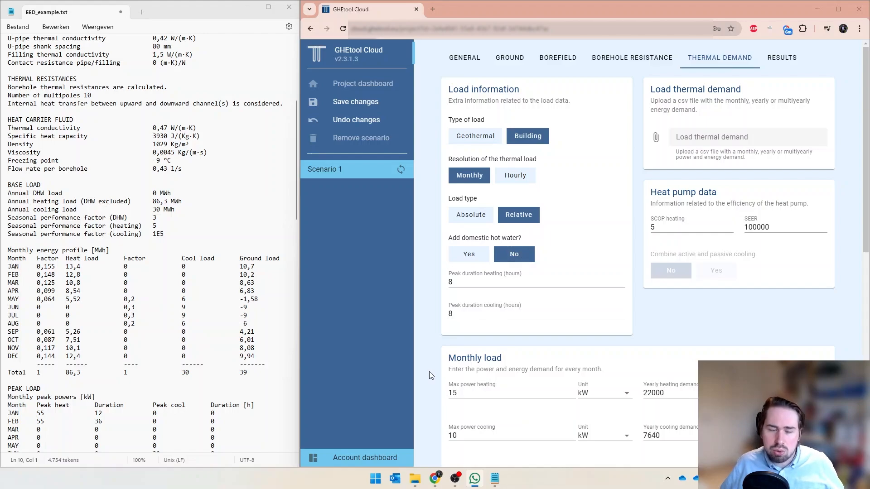
- Switch the load type of the thermal demand to Absolute so that loads can be entered per month
{"action": "scroll", "coordinate": [152, 345], "scroll_direction": "down", "scroll_amount": 2}
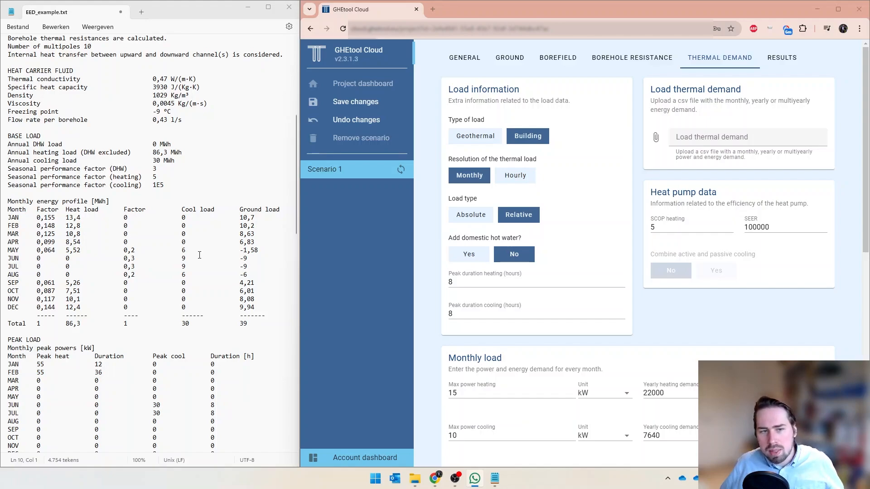
{"action": "left_click", "coordinate": [454, 224]}
{"action": "scroll", "coordinate": [434, 254], "scroll_direction": "down", "scroll_amount": 5}
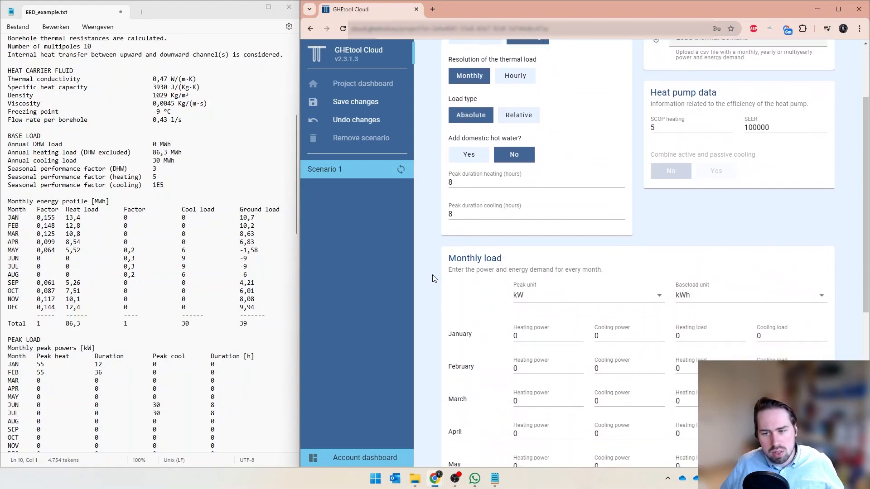
{"action": "scroll", "coordinate": [634, 222], "scroll_direction": "down", "scroll_amount": 2}
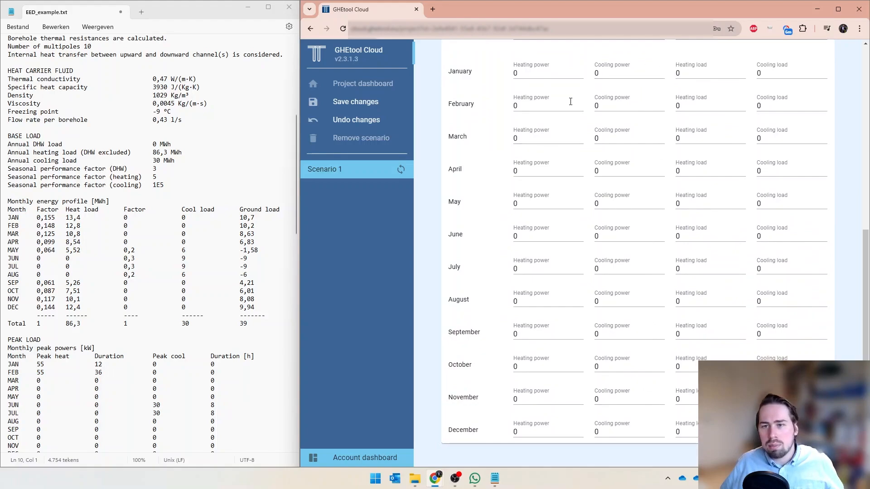
- Review the monthly load values and the peak duration for heating against the EED peak load table
{"action": "scroll", "coordinate": [541, 120], "scroll_direction": "up", "scroll_amount": 1}
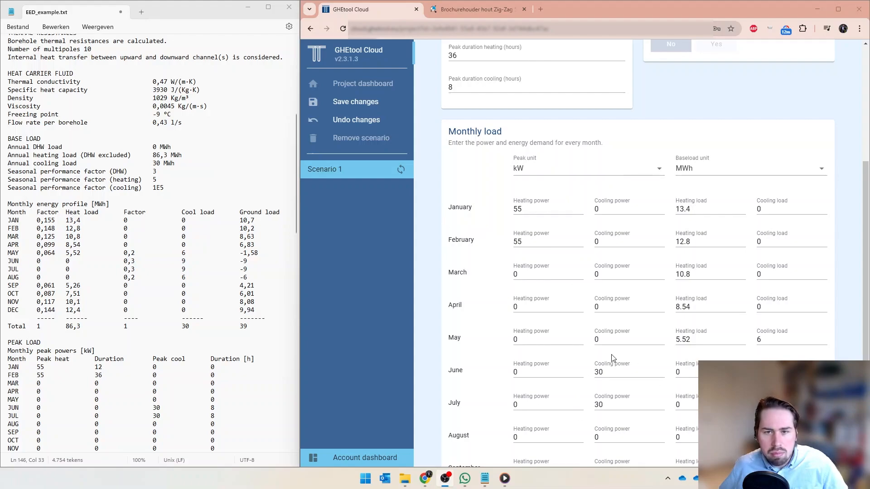
{"action": "scroll", "coordinate": [562, 362], "scroll_direction": "up", "scroll_amount": 3}
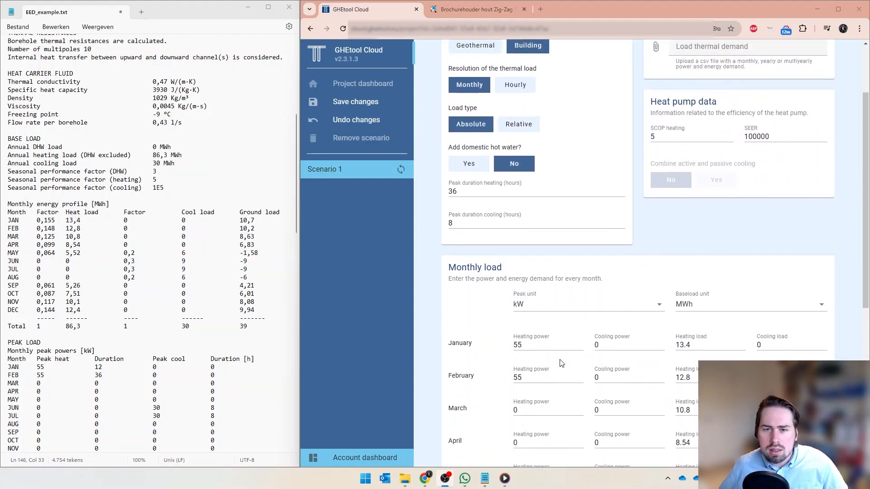
{"action": "double_click", "coordinate": [451, 188]}
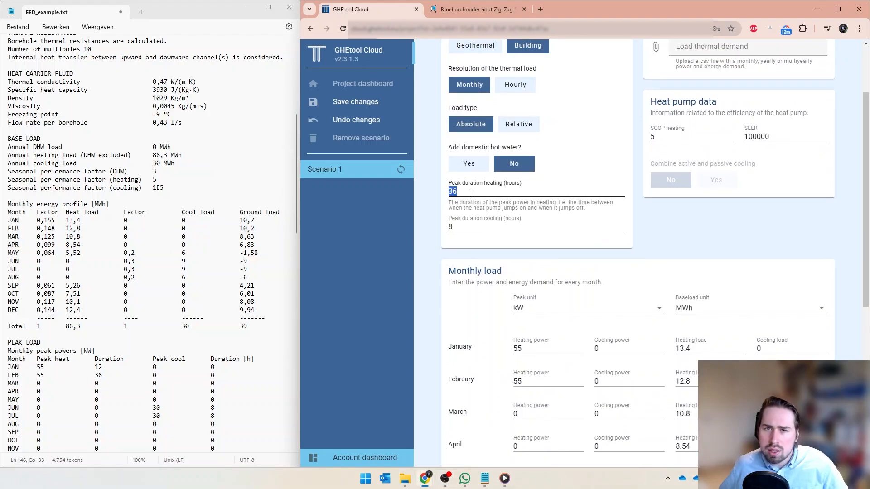
{"action": "left_click", "coordinate": [440, 294]}
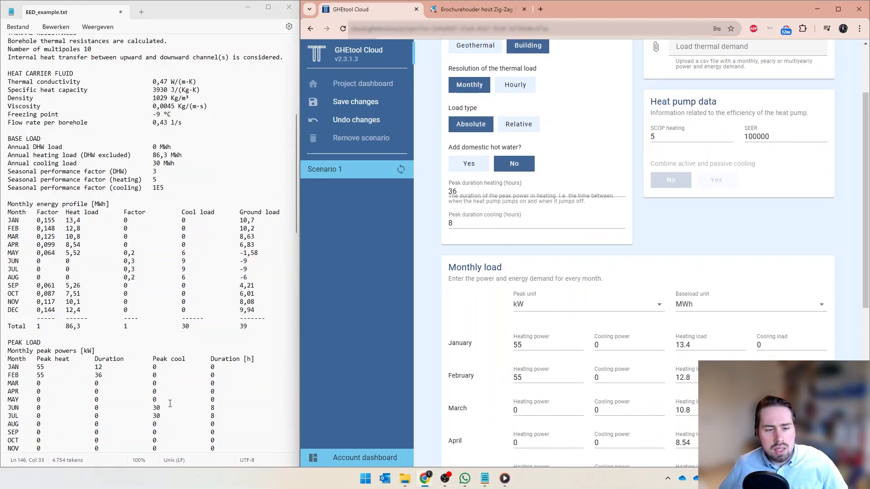
- Compare the number of simulation years in the EED file with the simulation period in the scenario's general settings
{"action": "scroll", "coordinate": [98, 422], "scroll_direction": "down", "scroll_amount": 1}
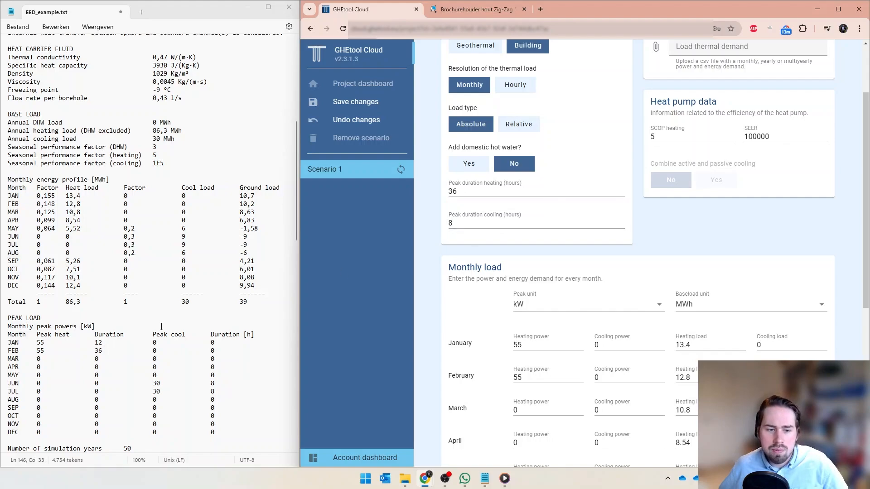
{"action": "scroll", "coordinate": [124, 397], "scroll_direction": "down", "scroll_amount": 2}
{"action": "left_click_drag", "start_coordinate": [129, 400], "coordinate": [2, 402]}
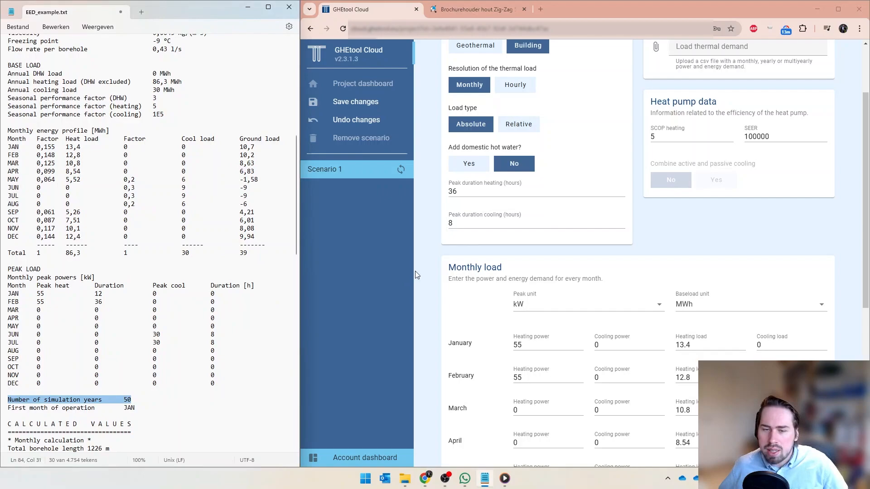
{"action": "scroll", "coordinate": [444, 243], "scroll_direction": "up", "scroll_amount": 2}
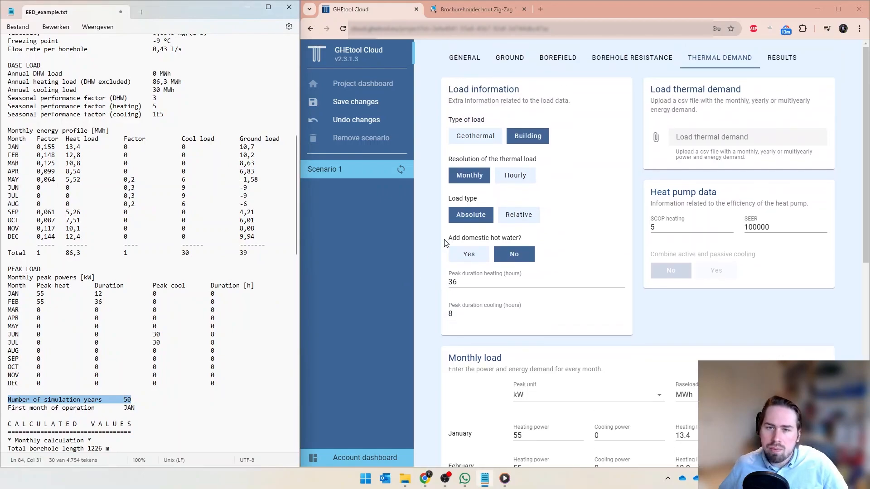
{"action": "left_click", "coordinate": [461, 66]}
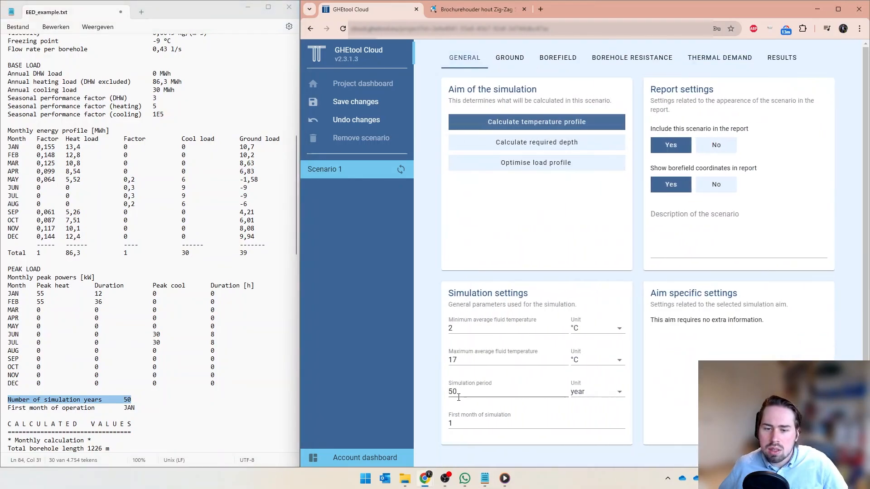
{"action": "left_click", "coordinate": [457, 393]}
{"action": "left_click", "coordinate": [417, 388]}
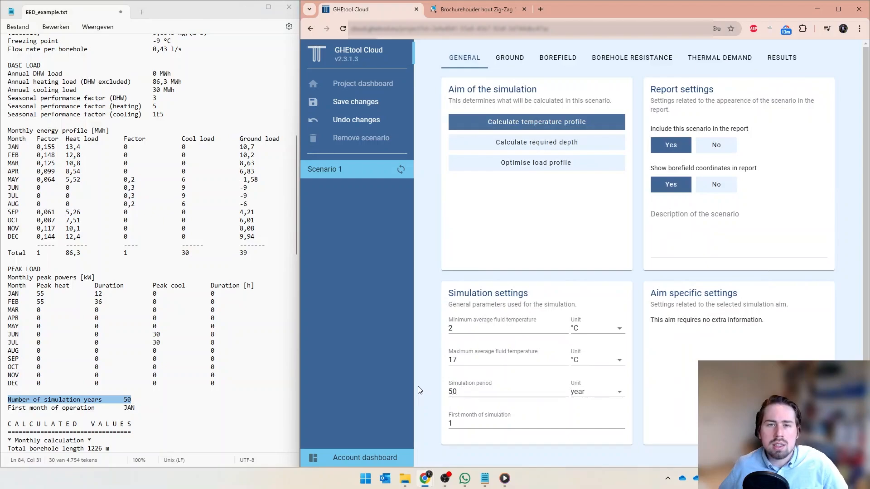
- Calculate the temperature profile of Scenario 1 and return to the EED text file
{"action": "scroll", "coordinate": [421, 374], "scroll_direction": "down", "scroll_amount": 1}
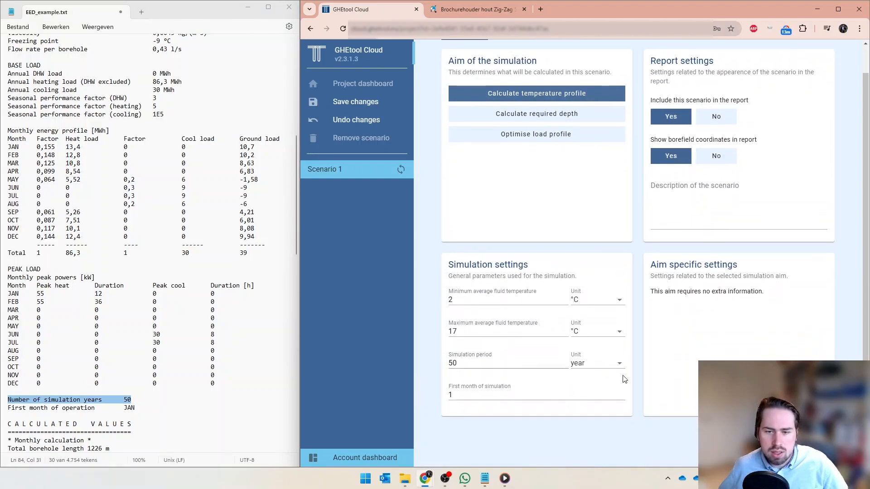
{"action": "left_click", "coordinate": [806, 439]}
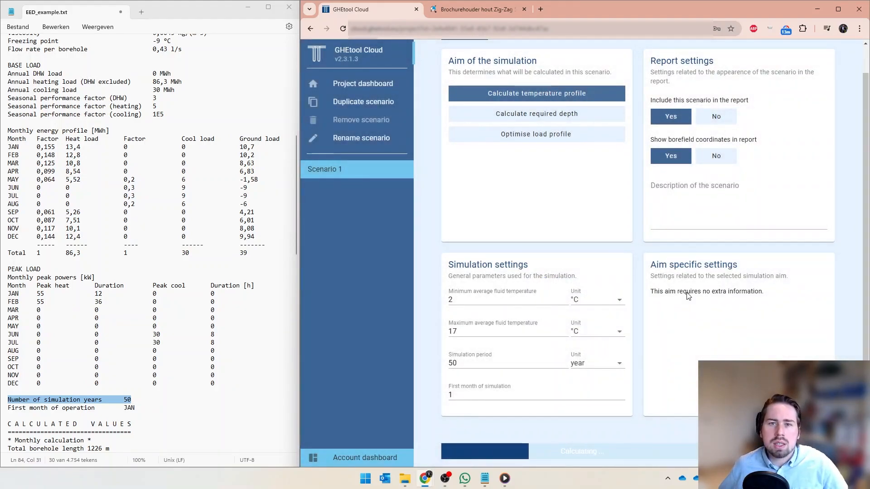
{"action": "left_click", "coordinate": [114, 243]}
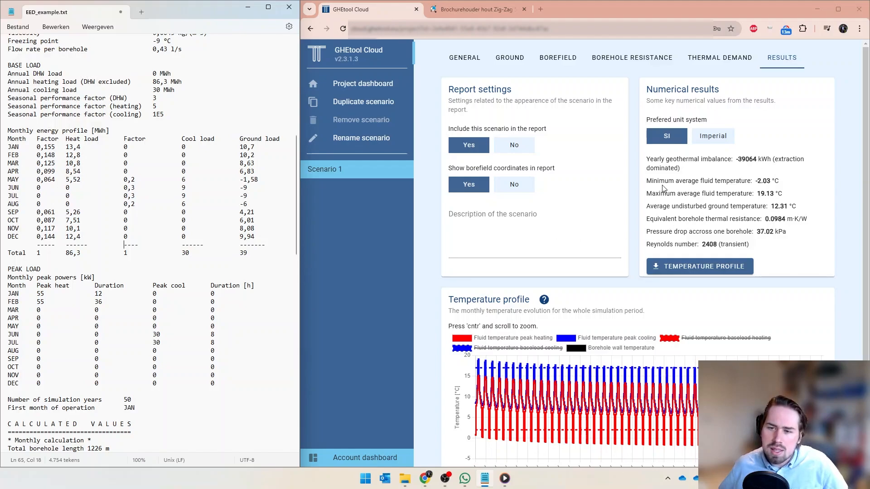
- Compare the minimum average fluid temperature and Reynolds number of Scenario 1 with the calculated values in the EED file
{"action": "left_click_drag", "start_coordinate": [781, 184], "coordinate": [753, 188]}
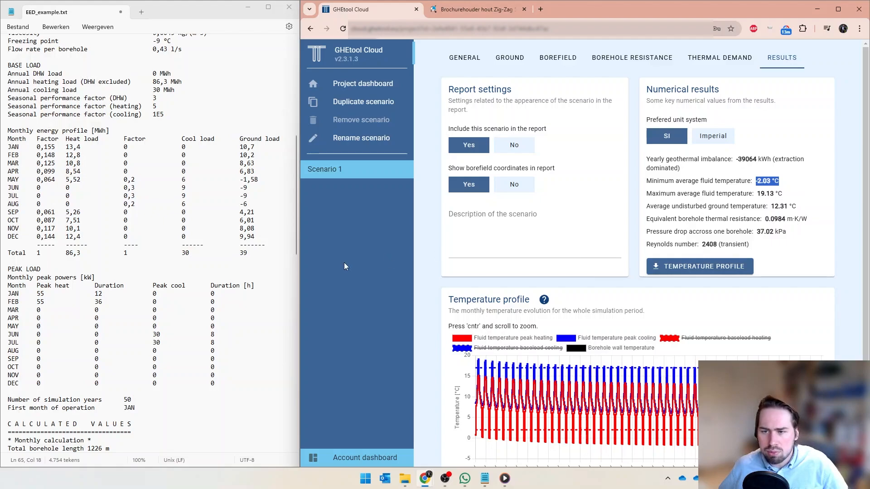
{"action": "scroll", "coordinate": [103, 290], "scroll_direction": "down", "scroll_amount": 8}
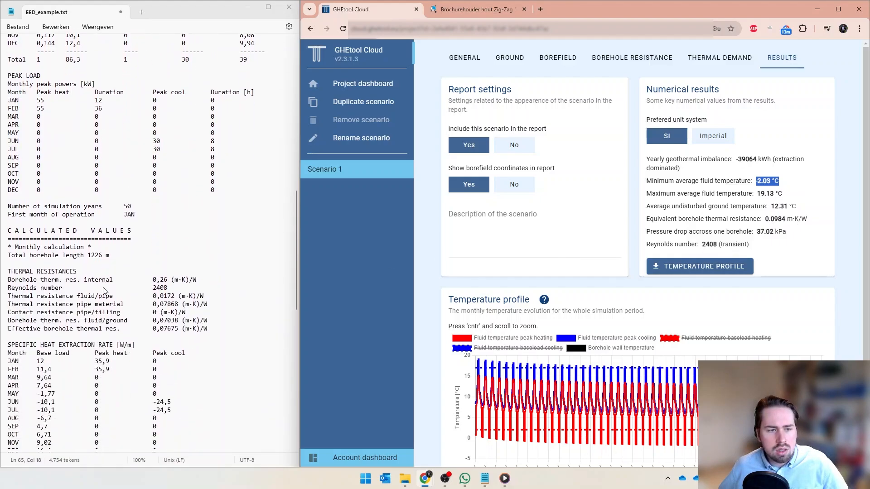
{"action": "scroll", "coordinate": [104, 290], "scroll_direction": "down", "scroll_amount": 1}
{"action": "scroll", "coordinate": [133, 211], "scroll_direction": "down", "scroll_amount": 2}
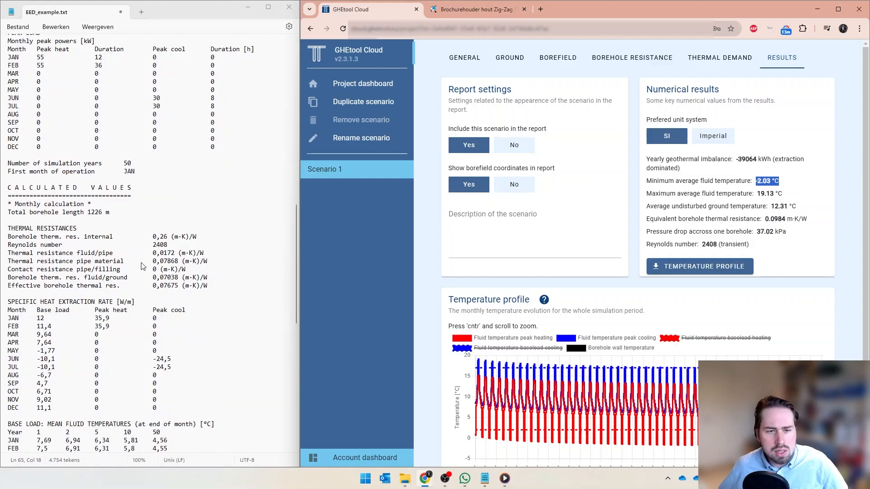
{"action": "double_click", "coordinate": [160, 220]}
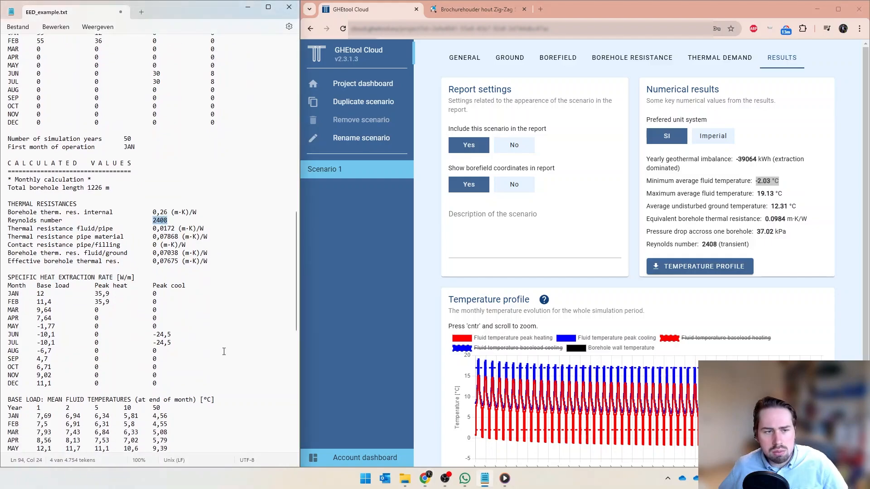
{"action": "scroll", "coordinate": [217, 351], "scroll_direction": "down", "scroll_amount": 4}
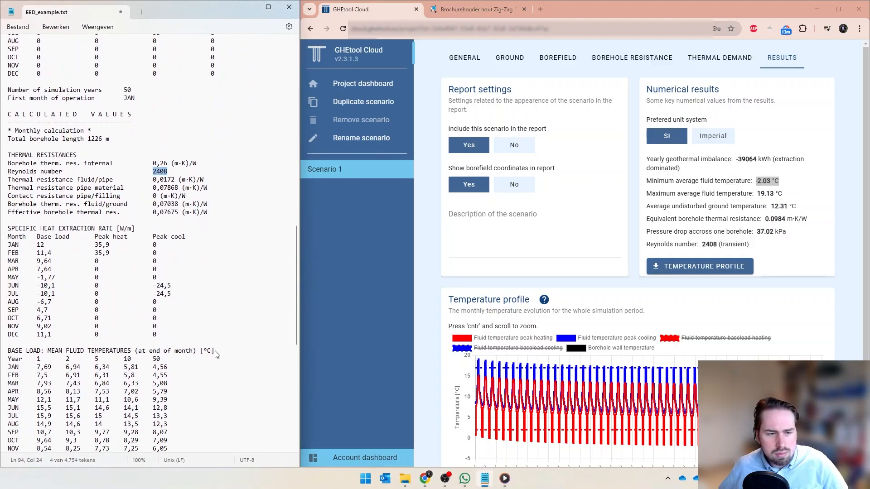
{"action": "scroll", "coordinate": [147, 360], "scroll_direction": "down", "scroll_amount": 2}
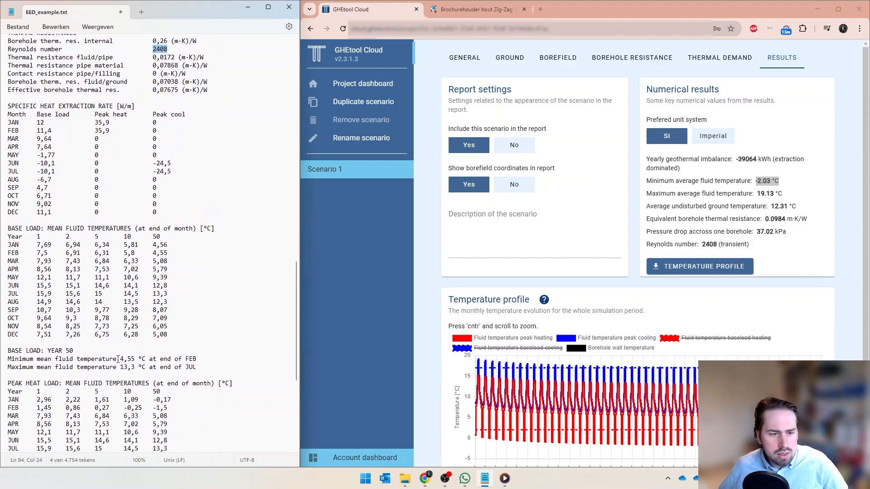
{"action": "scroll", "coordinate": [51, 387], "scroll_direction": "down", "scroll_amount": 3}
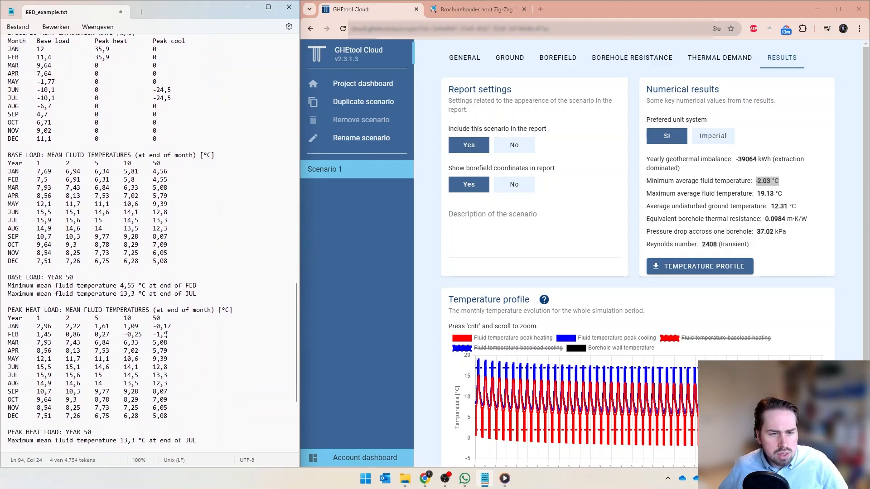
{"action": "left_click_drag", "start_coordinate": [172, 335], "coordinate": [152, 335]}
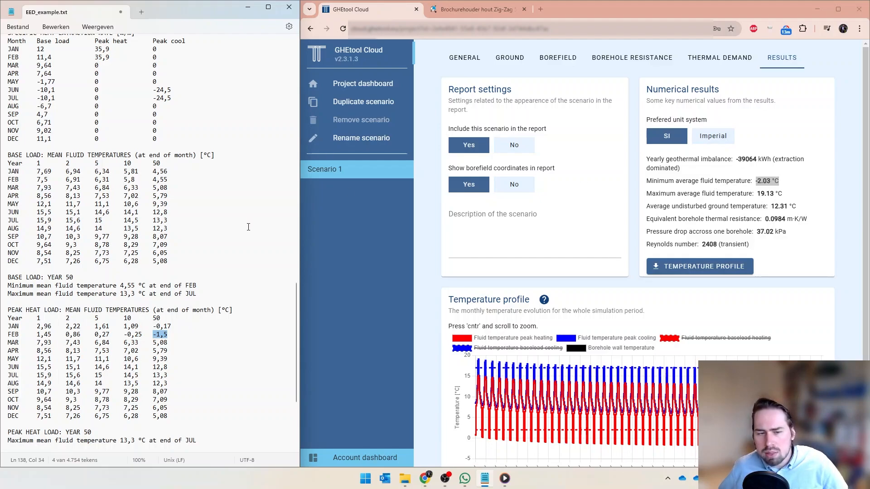
- Compare the effective borehole thermal resistance in the EED file with the equivalent borehole thermal resistance in Scenario 1's results
{"action": "scroll", "coordinate": [247, 226], "scroll_direction": "up", "scroll_amount": 4}
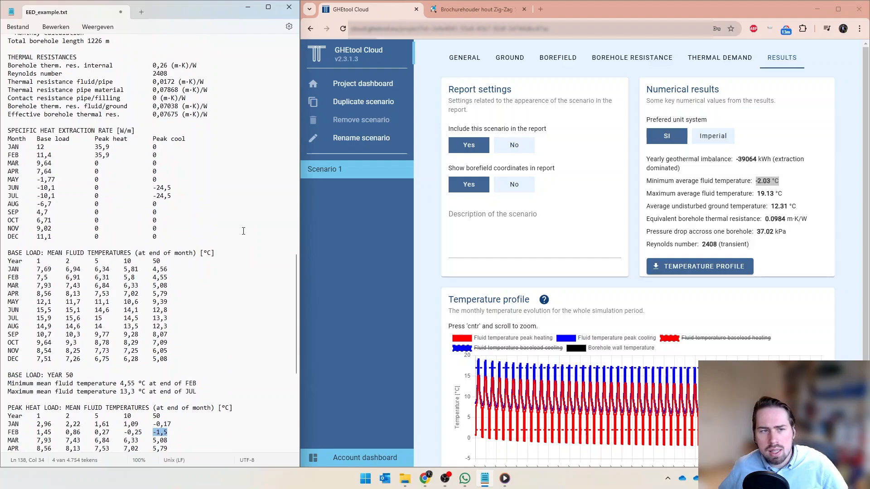
{"action": "triple_click", "coordinate": [10, 116]}
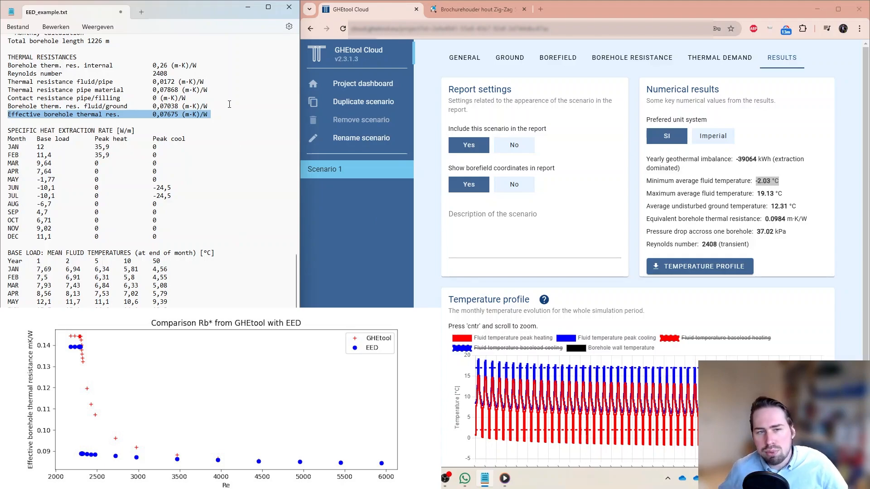
{"action": "left_click", "coordinate": [152, 121]}
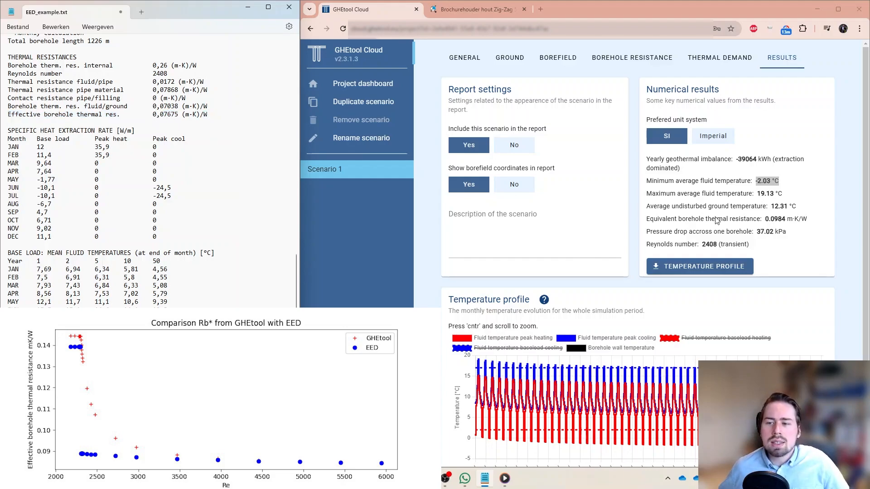
{"action": "left_click", "coordinate": [780, 222]}
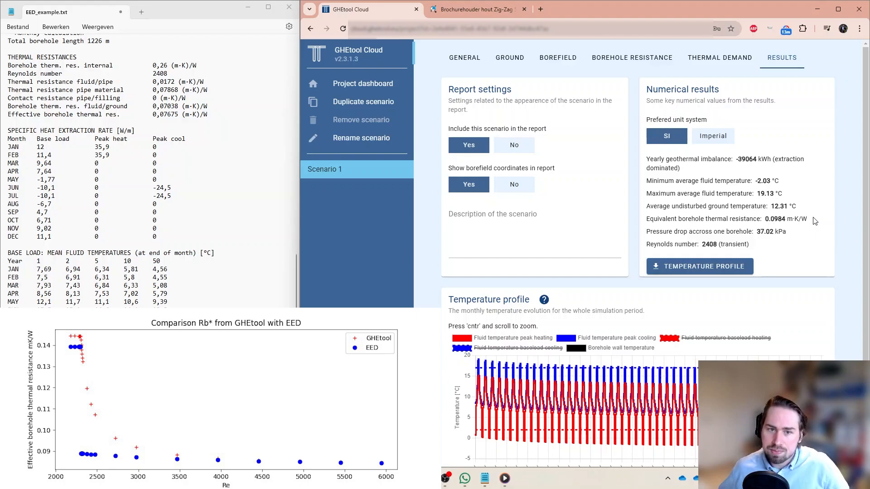
- Duplicate Scenario 1 and rename the copy as Scenario 2
{"action": "left_click", "coordinate": [356, 108]}
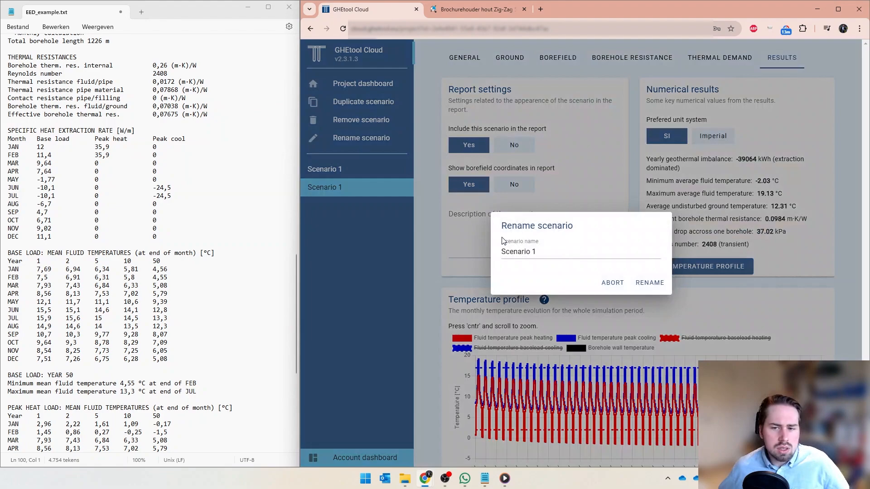
{"action": "left_click", "coordinate": [534, 251]}
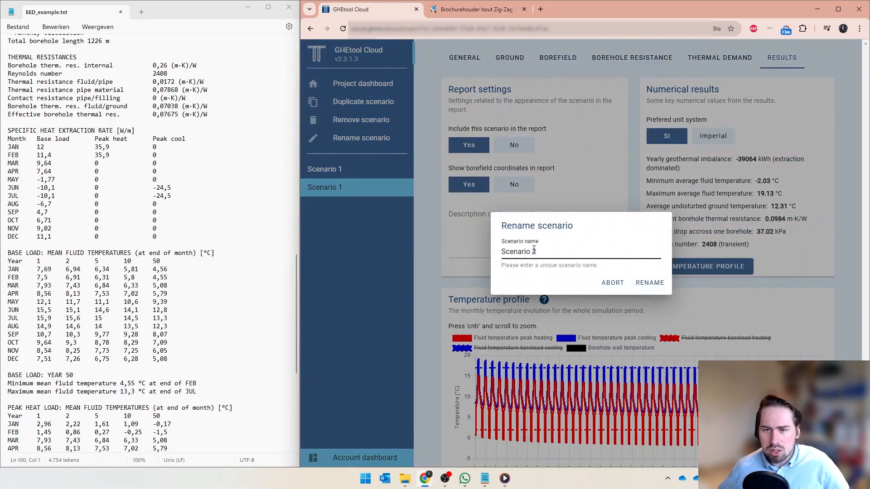
{"action": "key", "text": "BackSpace"}
{"action": "type", "text": "2"}
{"action": "left_click", "coordinate": [649, 282]}
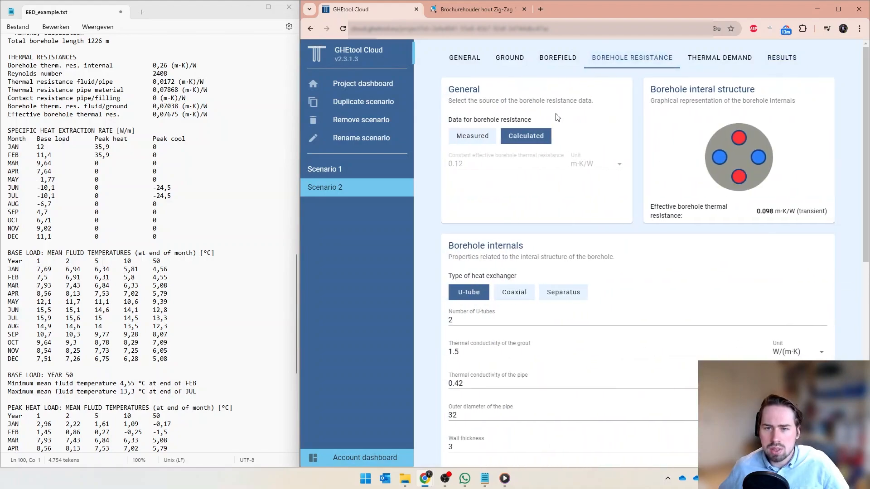
- Set Scenario 2's borehole resistance to Measured with EED's effective value of 0.07675 m·K/W and calculate the temperature profile
{"action": "left_click", "coordinate": [473, 142]}
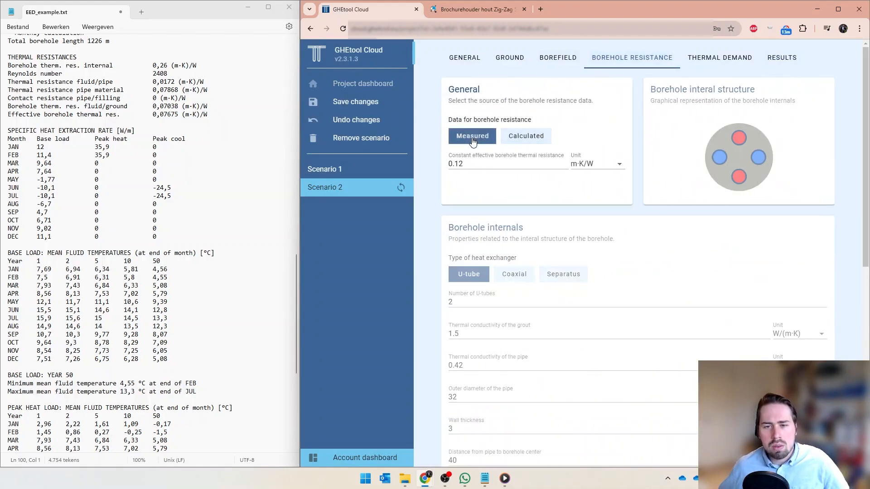
{"action": "left_click", "coordinate": [167, 118]}
{"action": "double_click", "coordinate": [167, 119]}
{"action": "key", "text": "ctrl+c"}
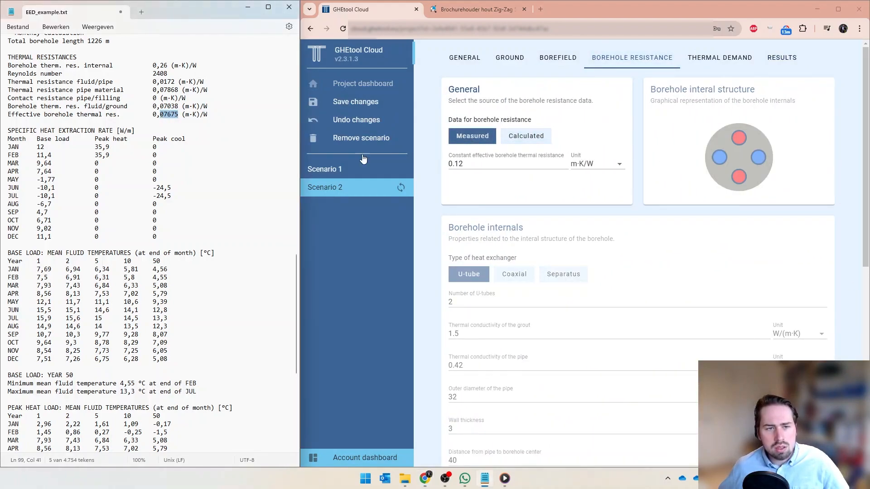
{"action": "double_click", "coordinate": [469, 164]}
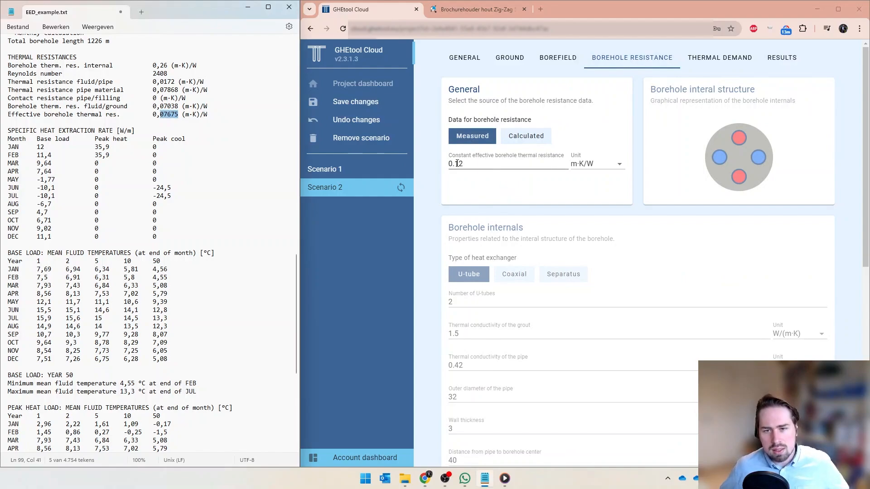
{"action": "key", "text": "ctrl+v"}
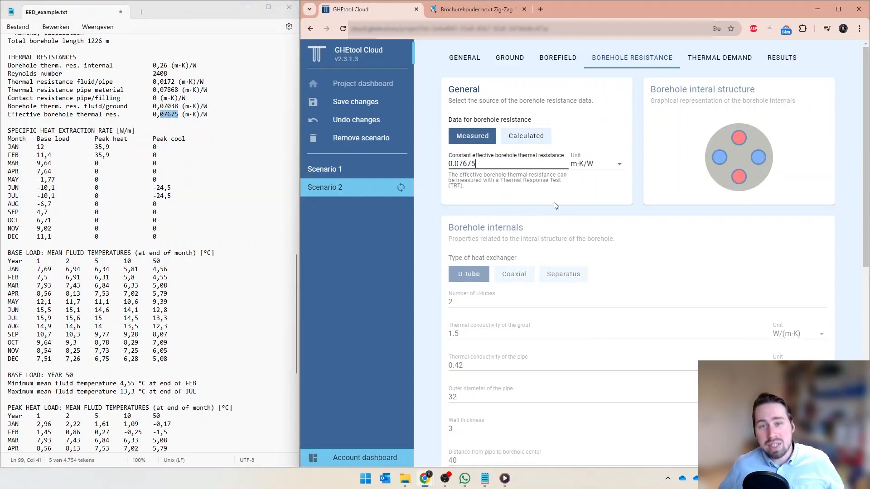
{"action": "scroll", "coordinate": [554, 202], "scroll_direction": "down", "scroll_amount": 8}
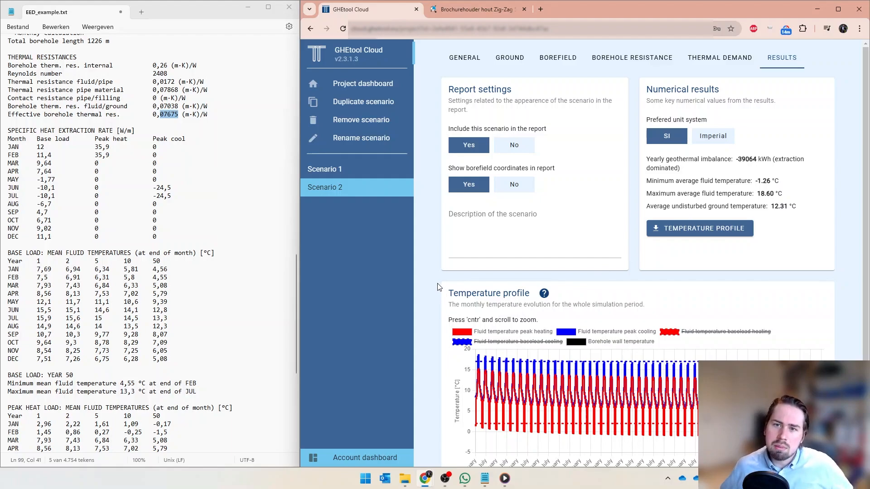
- Review Scenario 2's borefield inputs, its numerical results and its temperature profile
{"action": "left_click", "coordinate": [552, 68]}
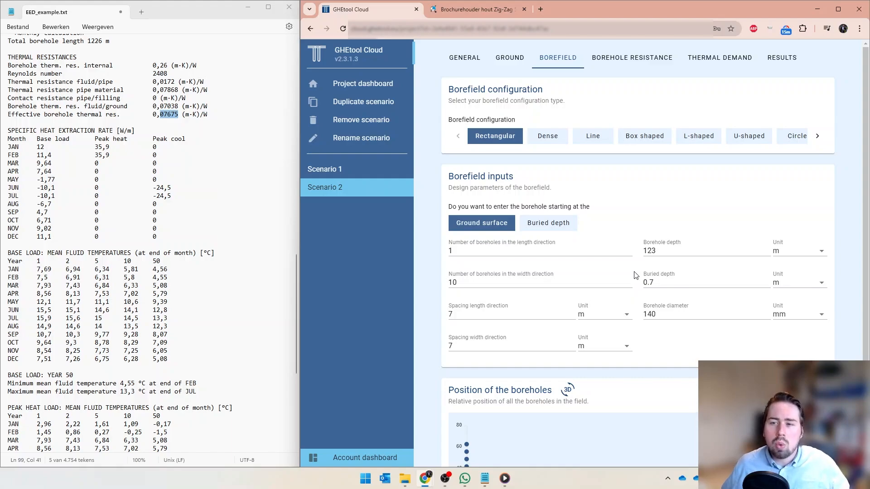
{"action": "left_click", "coordinate": [781, 57]}
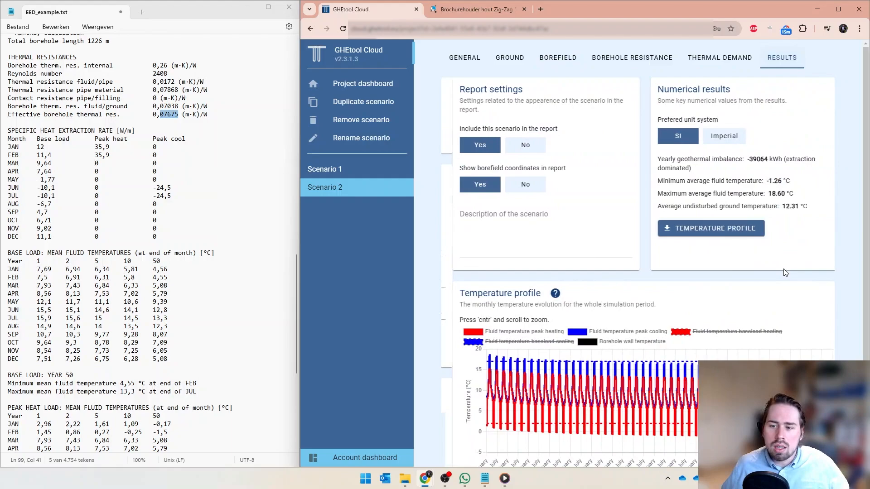
{"action": "scroll", "coordinate": [806, 308], "scroll_direction": "down", "scroll_amount": 1}
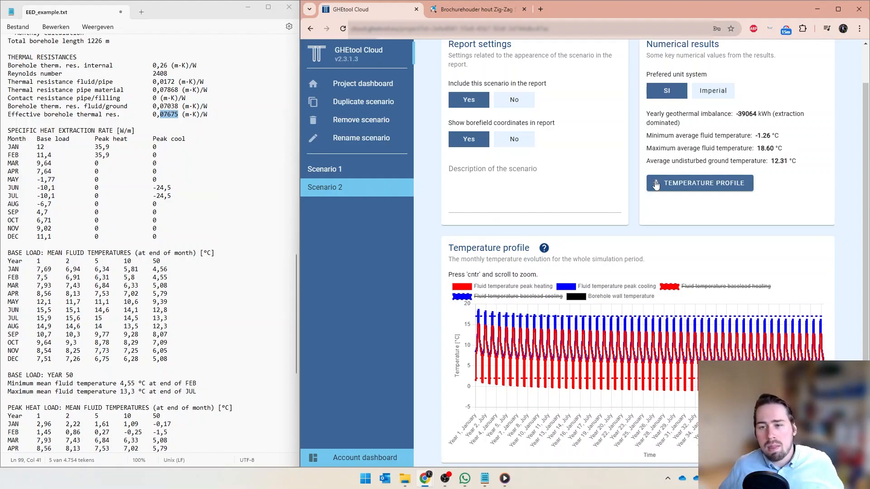
{"action": "scroll", "coordinate": [637, 200], "scroll_direction": "up", "scroll_amount": 1}
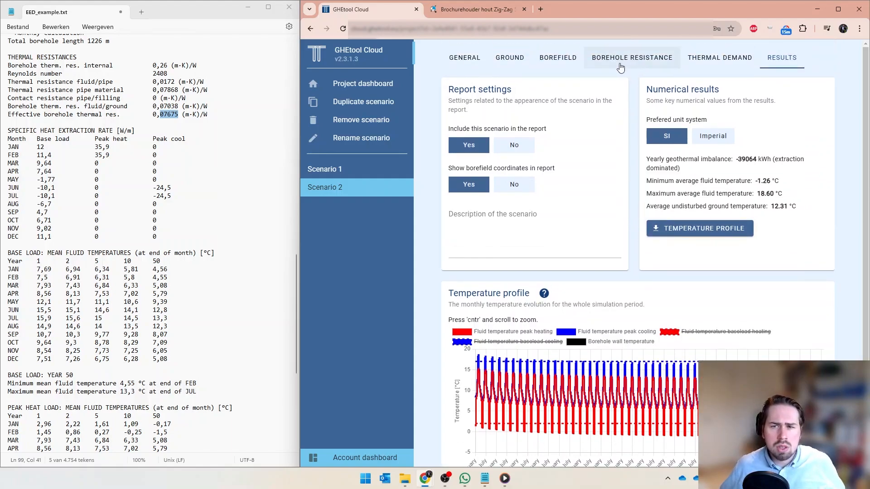
- Switch the fluid properties of Scenario 1 to Water-x with mono propylene glycol (MPG) and check the effective borehole thermal resistance
{"action": "left_click", "coordinate": [312, 169]}
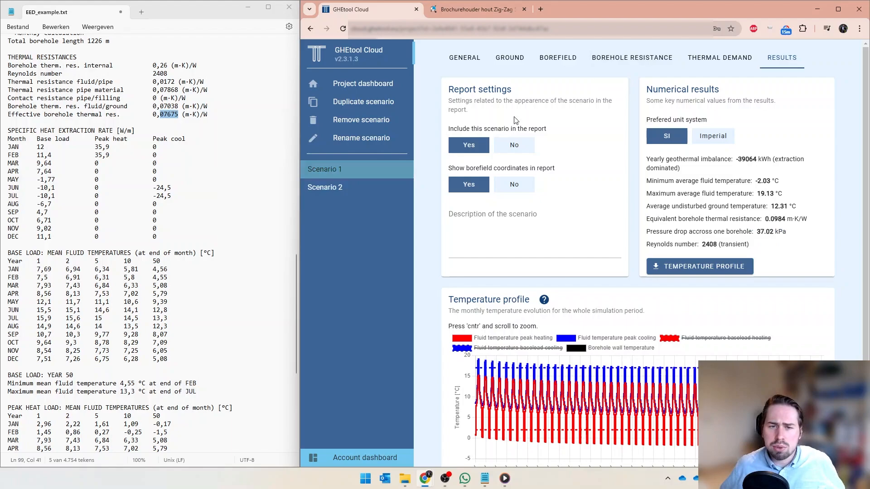
{"action": "left_click", "coordinate": [627, 65]}
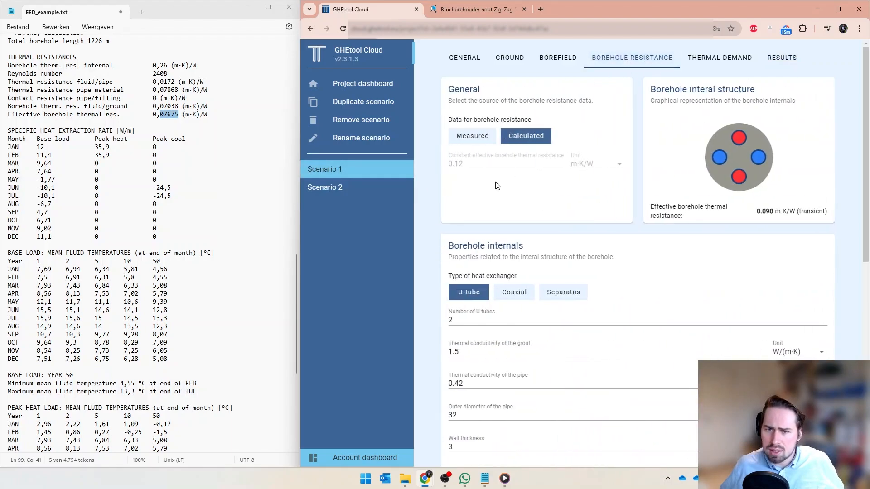
{"action": "scroll", "coordinate": [433, 238], "scroll_direction": "down", "scroll_amount": 3}
{"action": "scroll", "coordinate": [430, 245], "scroll_direction": "down", "scroll_amount": 5}
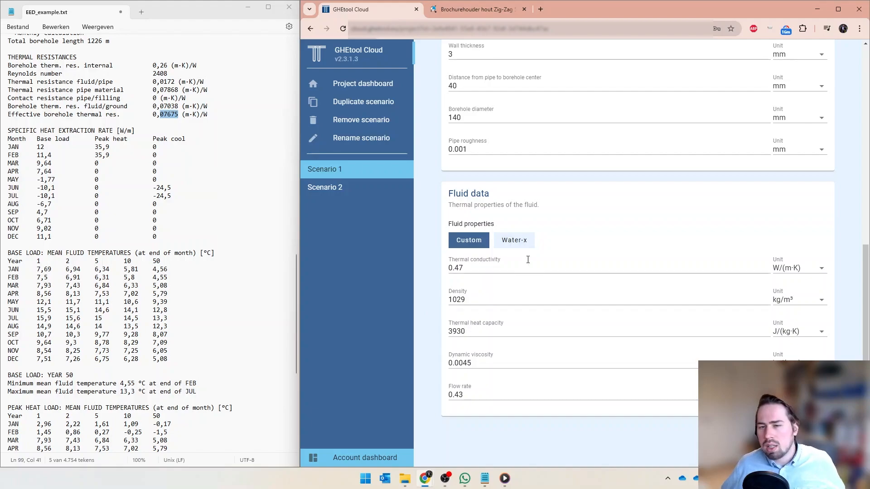
{"action": "left_click", "coordinate": [503, 249]}
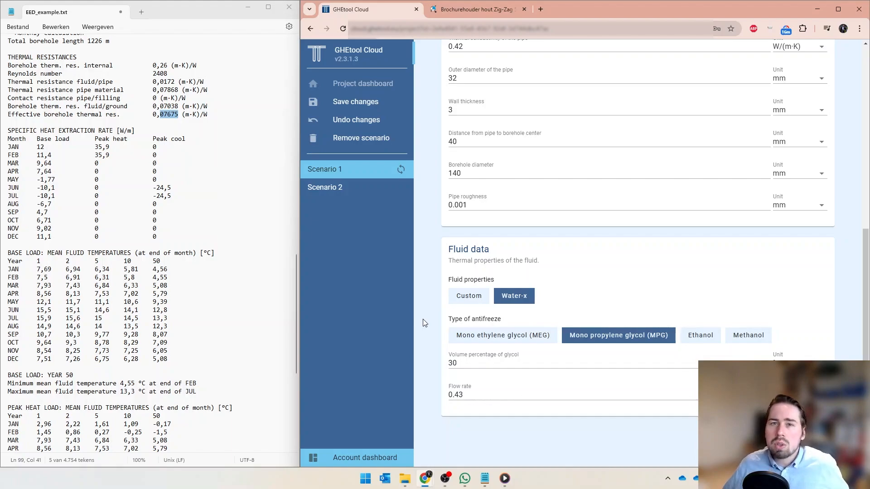
{"action": "scroll", "coordinate": [423, 319], "scroll_direction": "up", "scroll_amount": 3}
{"action": "scroll", "coordinate": [423, 319], "scroll_direction": "up", "scroll_amount": 4}
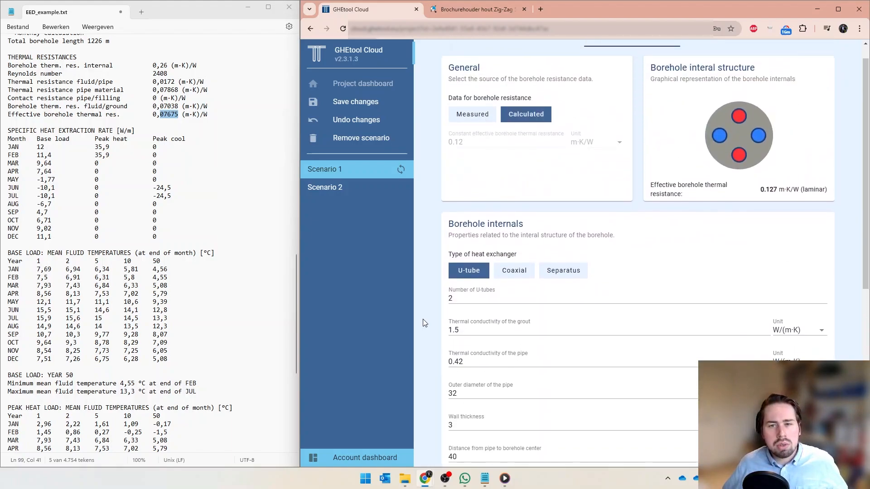